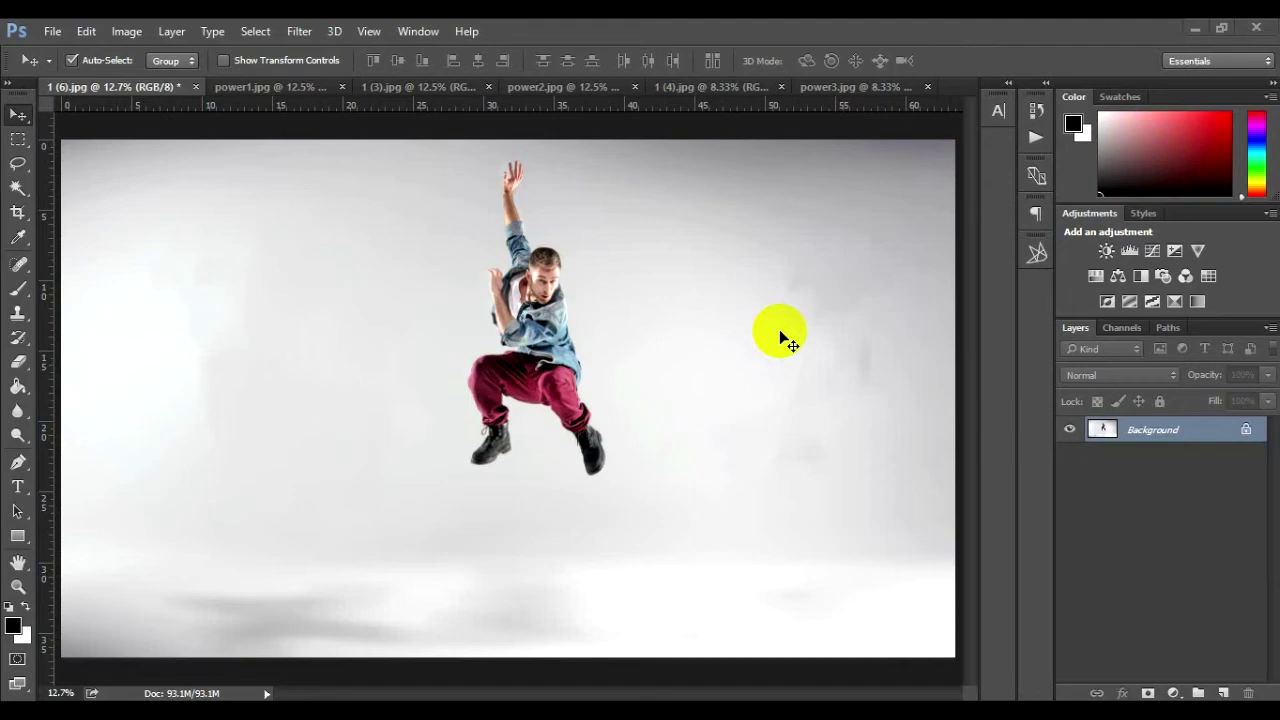
- Inspect the power1 blue-effect example, zooming in and back out
left_click(292, 90)
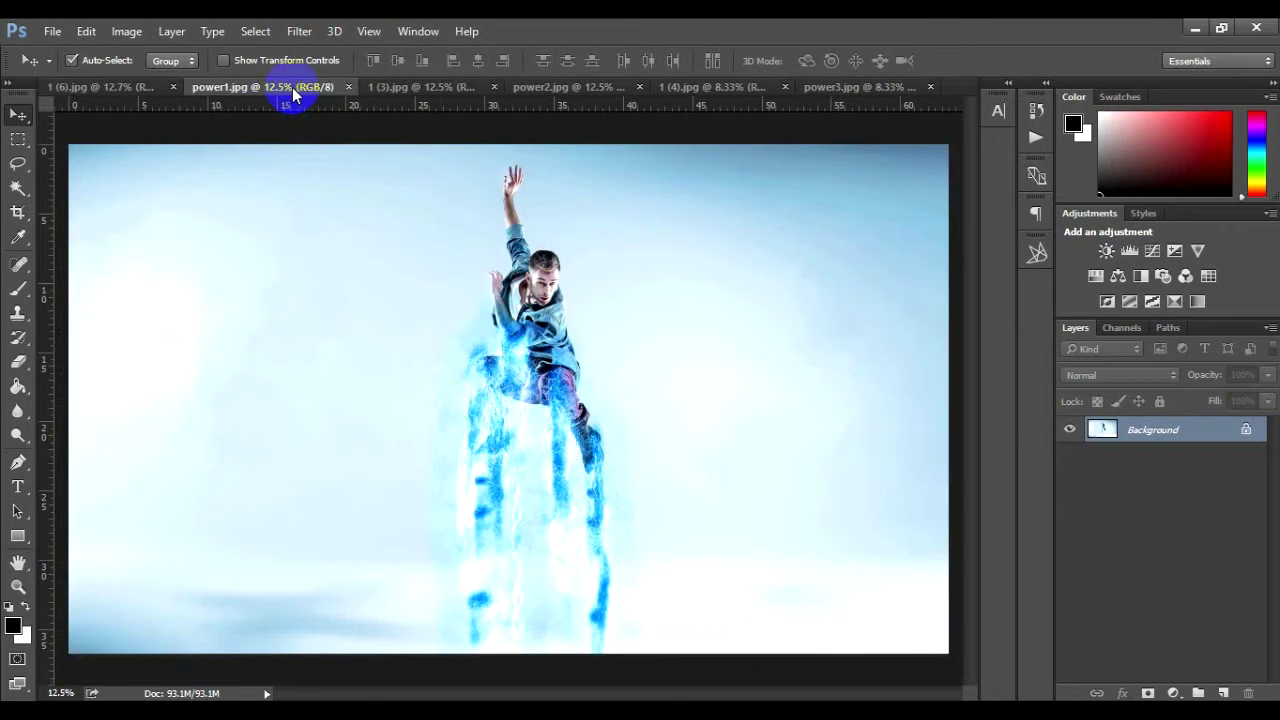
scroll(475, 462, "up", 3)
scroll(478, 464, "up", 3)
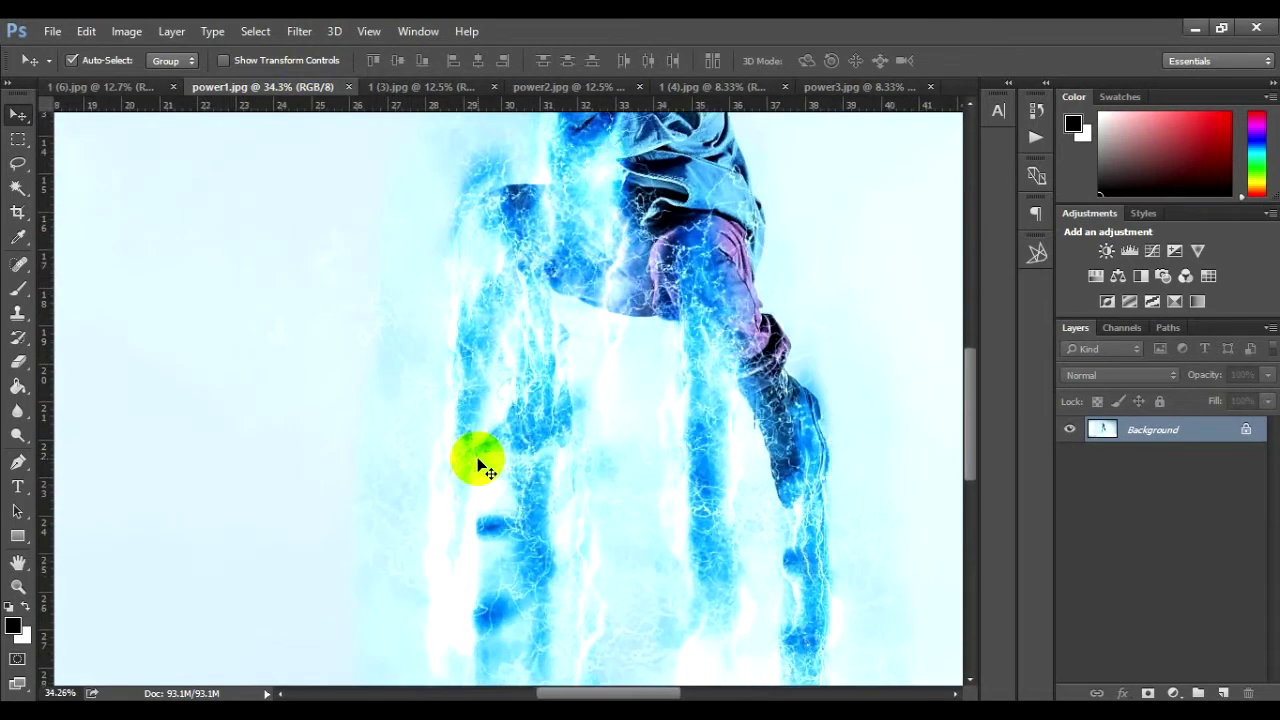
scroll(478, 464, "up", 2)
scroll(478, 464, "up", 1)
scroll(480, 465, "down", 1)
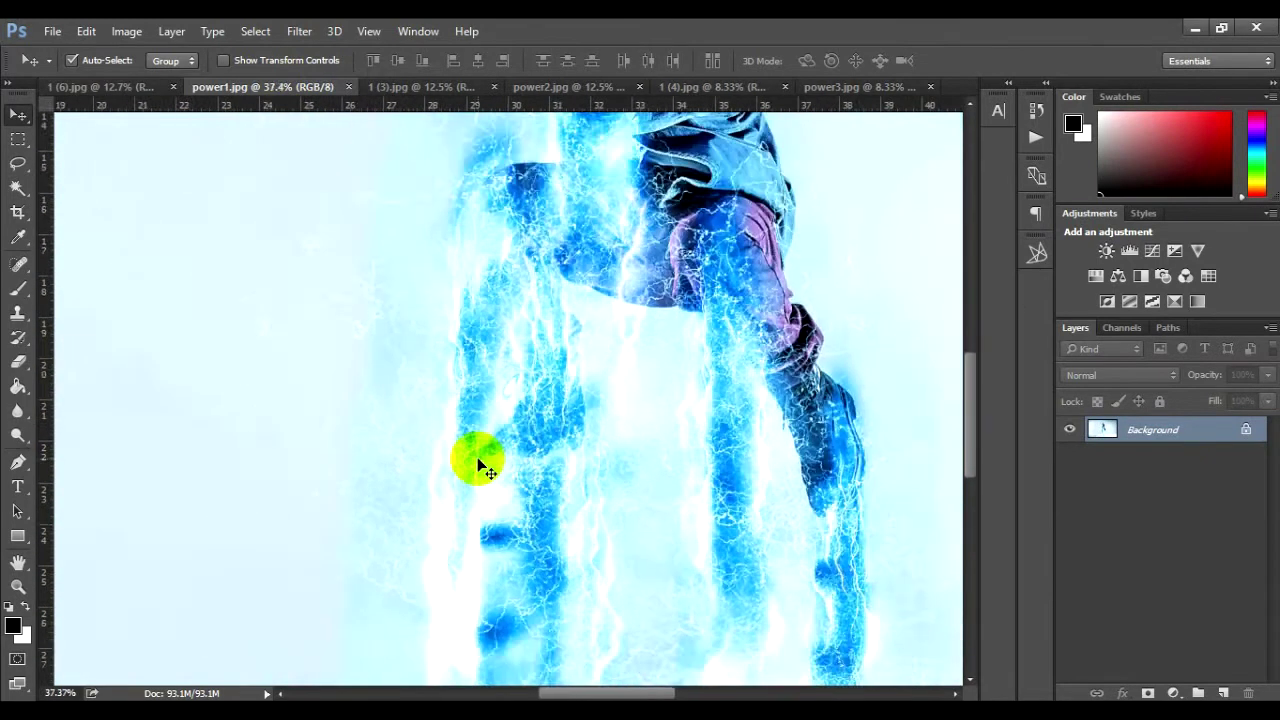
scroll(480, 465, "down", 2)
scroll(480, 465, "down", 1)
scroll(480, 465, "down", 1)
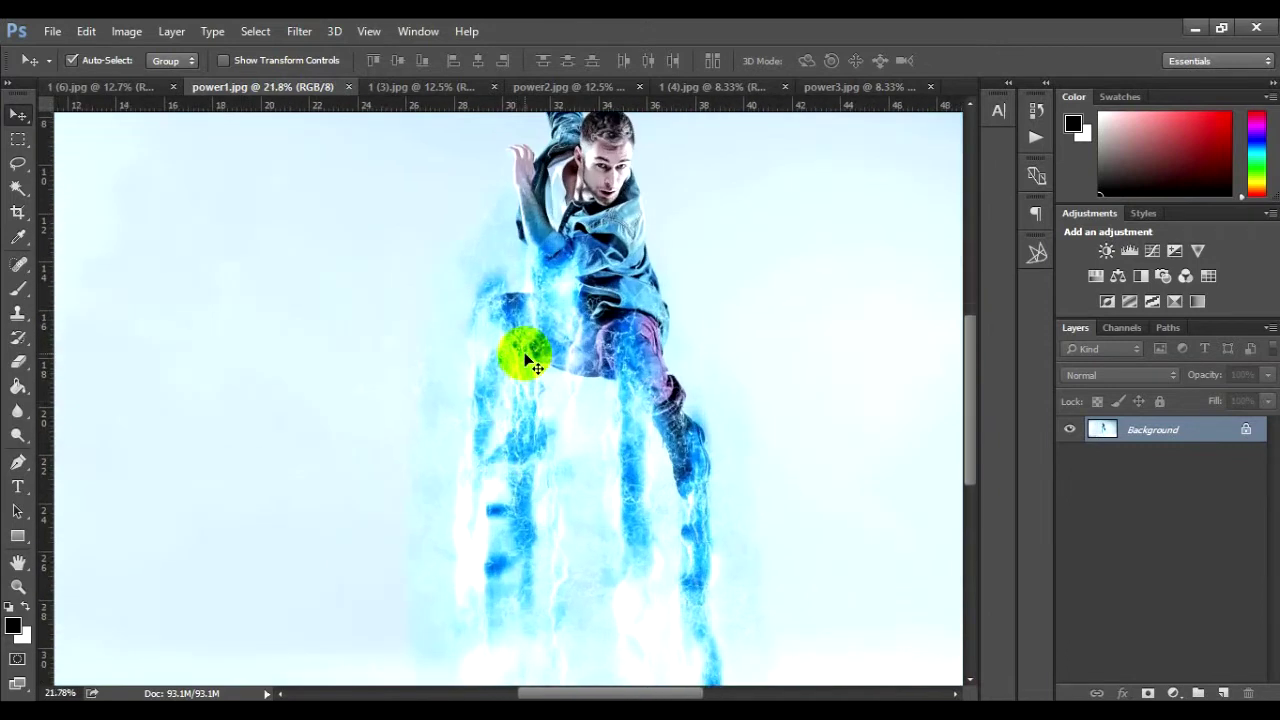
scroll(410, 170, "up", 1)
- Glance at the dancing couple photo, then zoom and pan around the power2 green-effect example
left_click(426, 86)
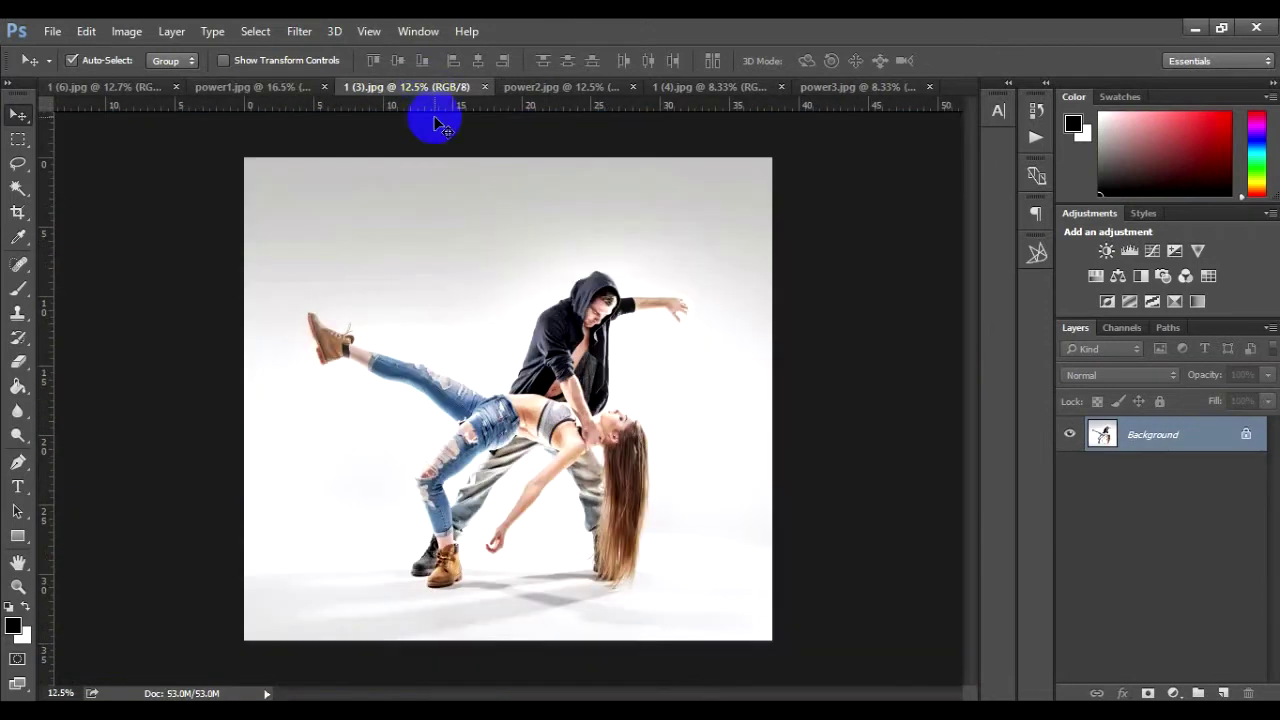
left_click(543, 92)
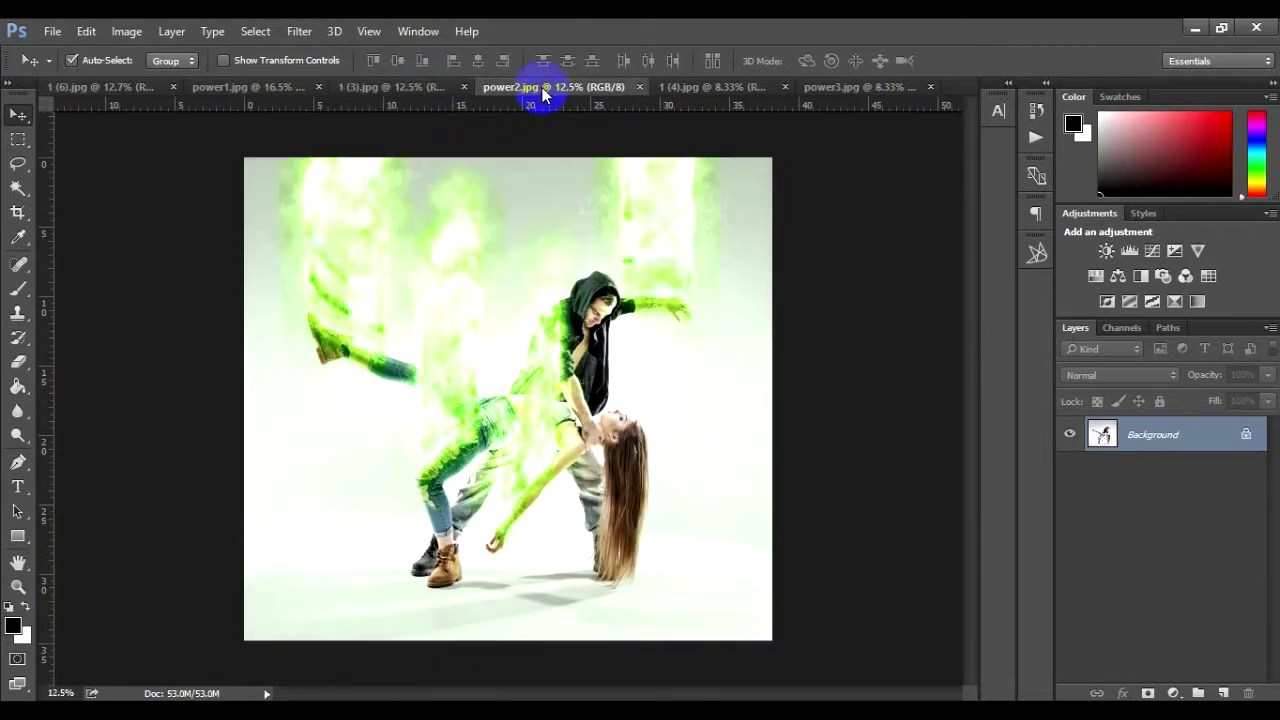
scroll(495, 458, "up", 1)
scroll(495, 458, "up", 1)
scroll(495, 458, "up", 1)
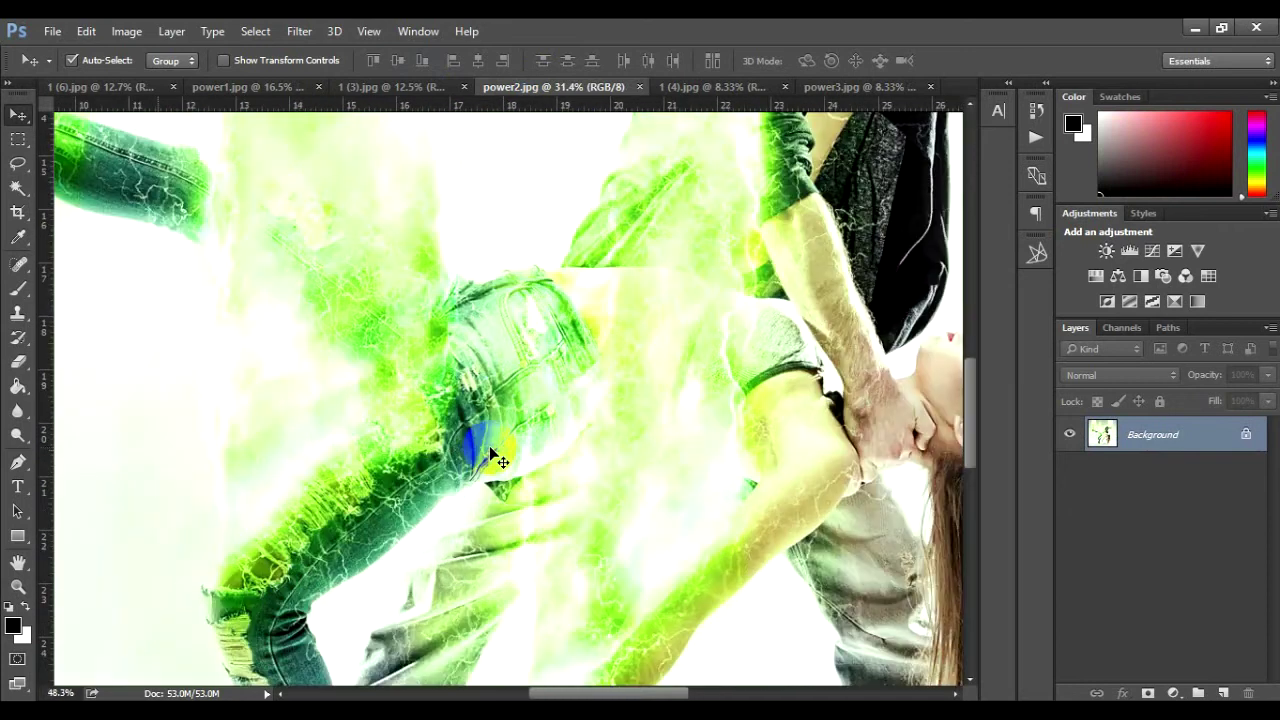
scroll(495, 458, "down", 1)
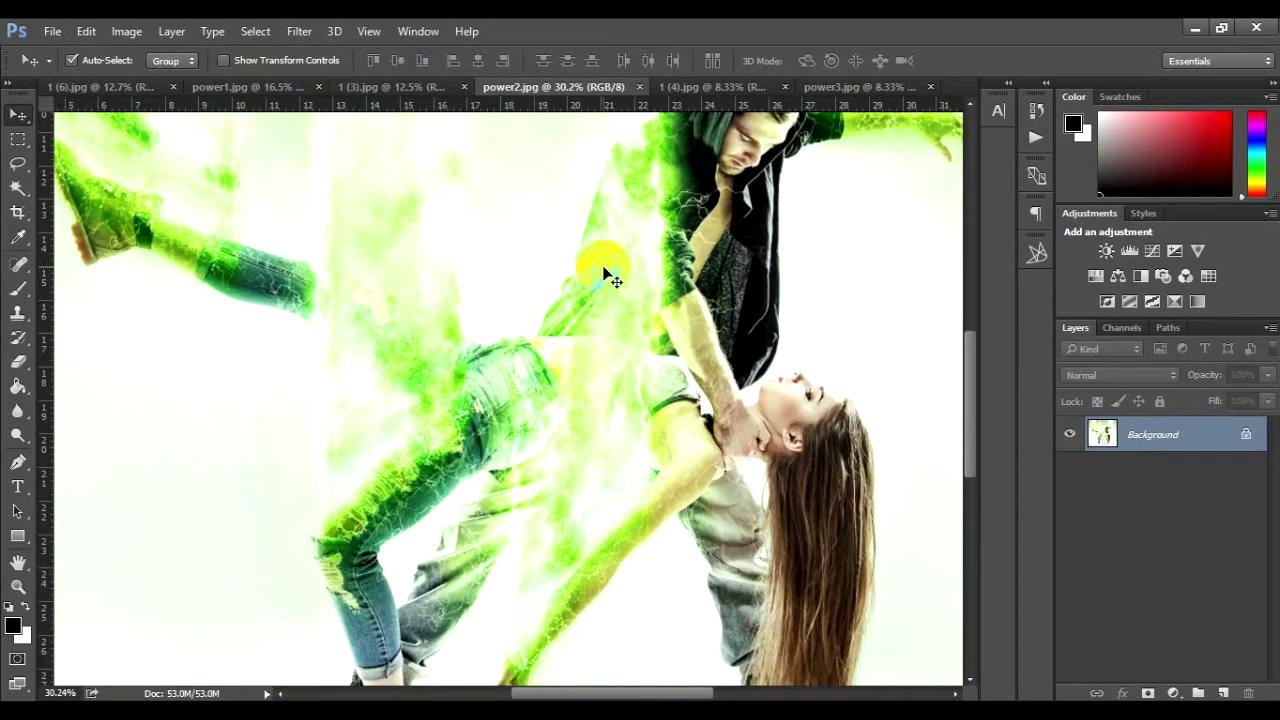
left_click_drag(605, 272, 552, 373)
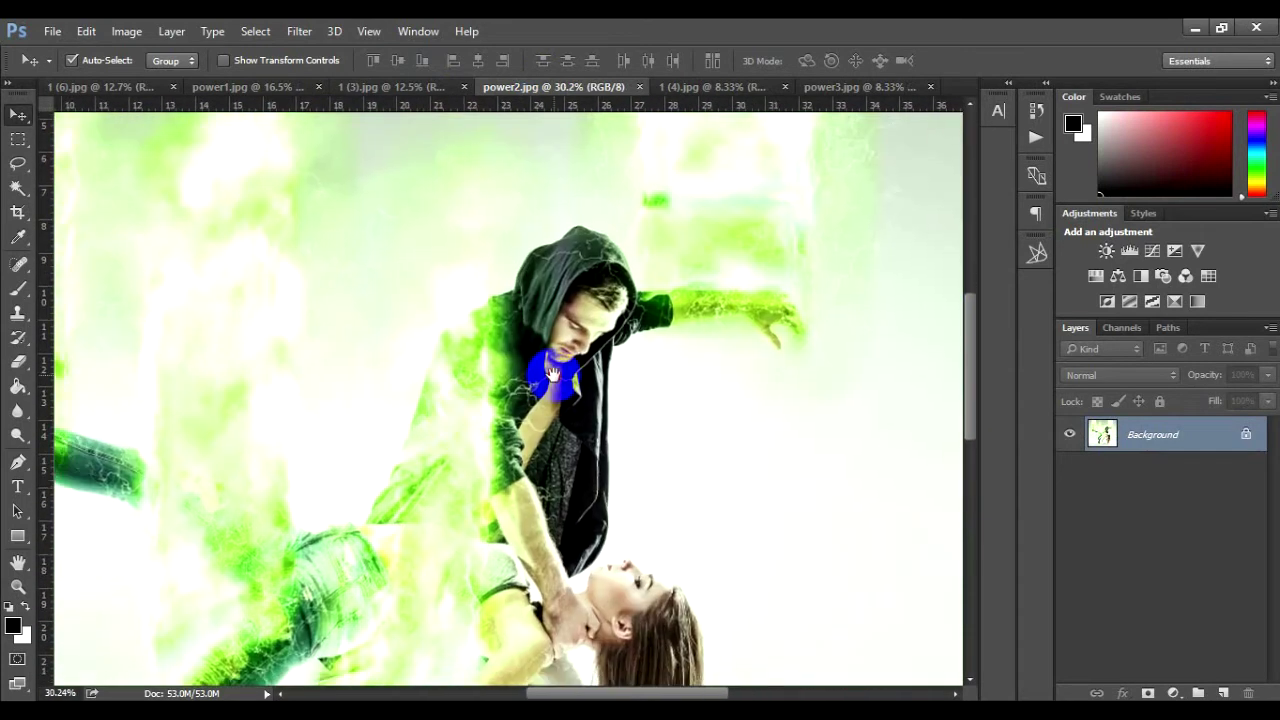
scroll(606, 358, "down", 1)
scroll(605, 358, "down", 1)
scroll(605, 358, "down", 2)
scroll(605, 360, "down", 1)
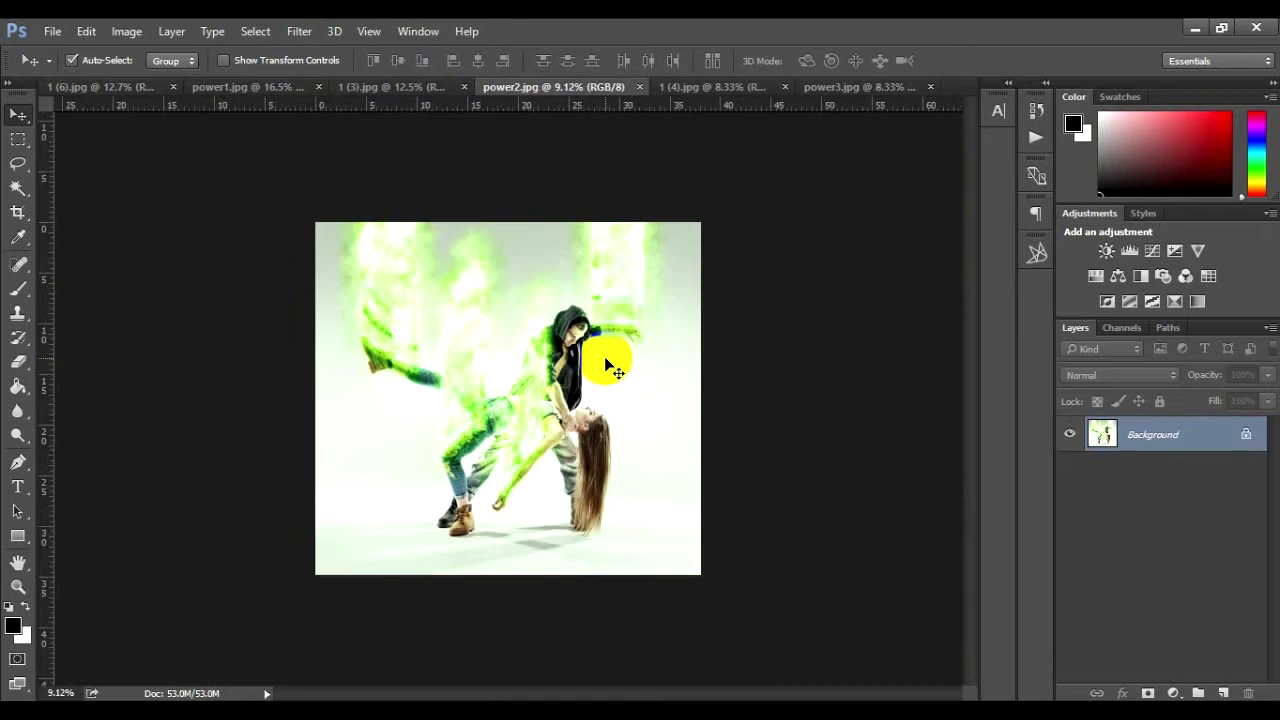
scroll(605, 360, "up", 2)
- Check the second couple photo, then zoom around the power3 purple-particle example
left_click(725, 87)
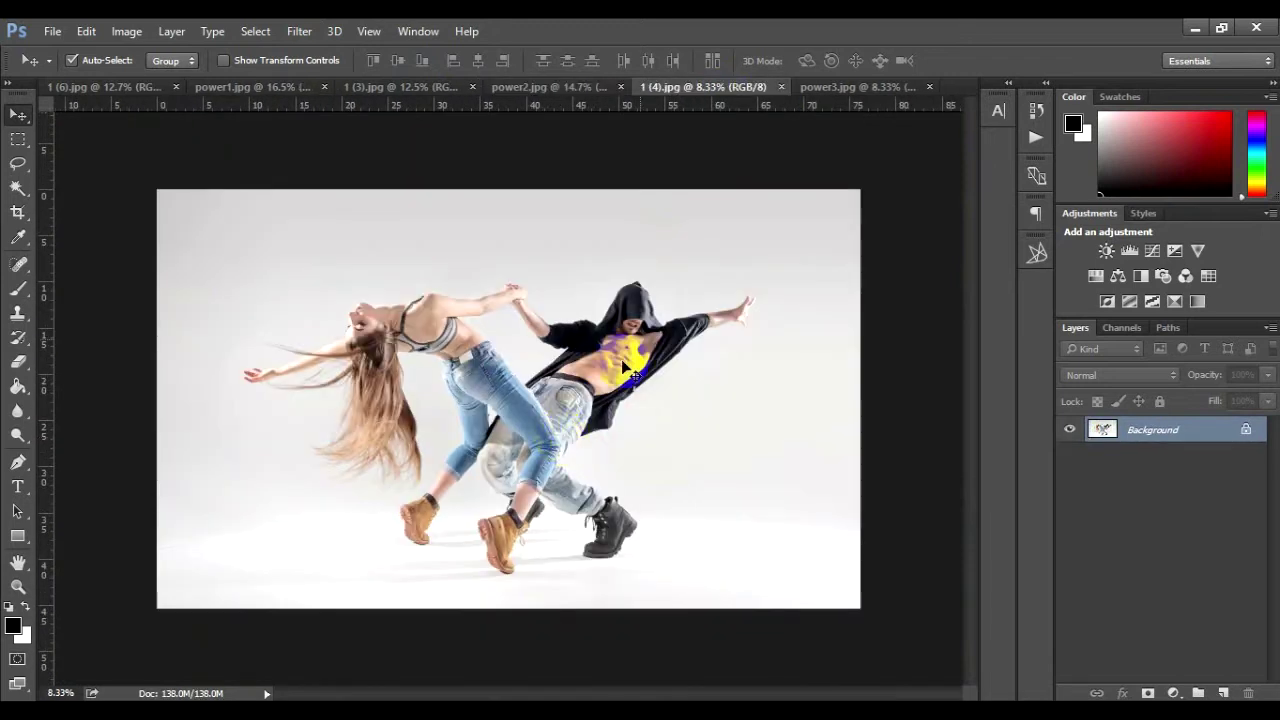
left_click(823, 86)
scroll(553, 370, "up", 2)
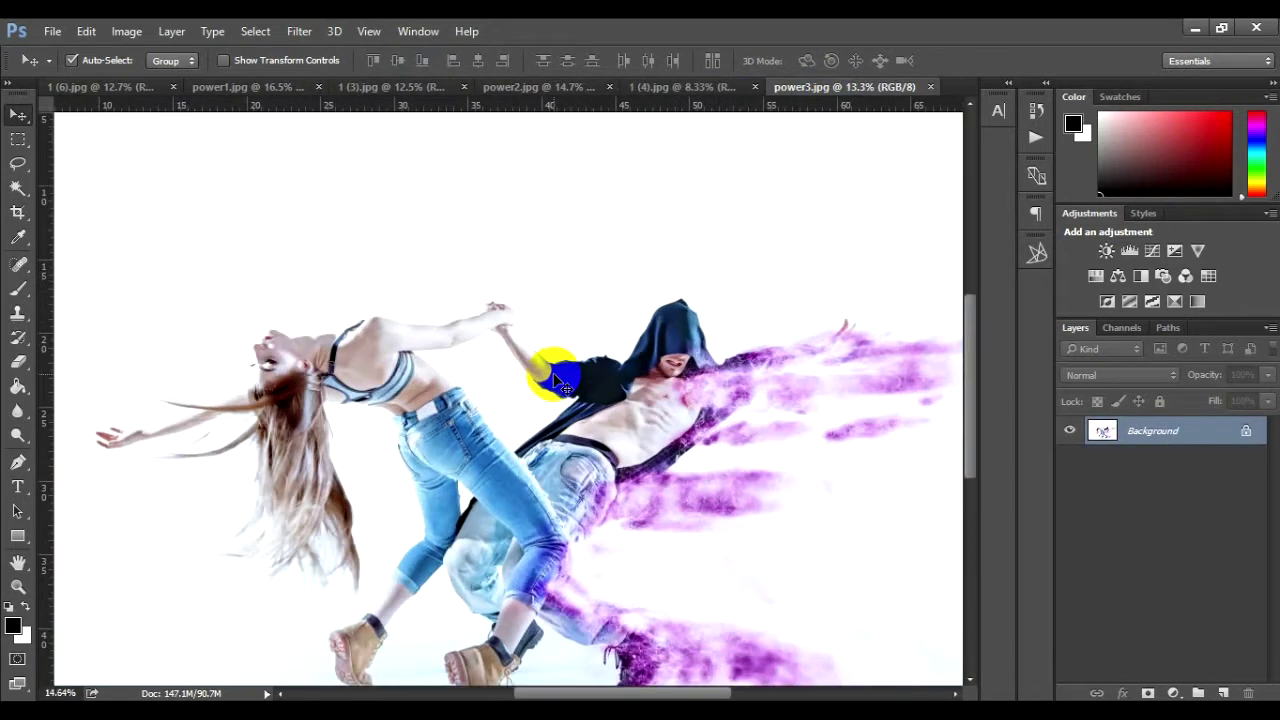
scroll(551, 368, "up", 1)
scroll(650, 478, "up", 1)
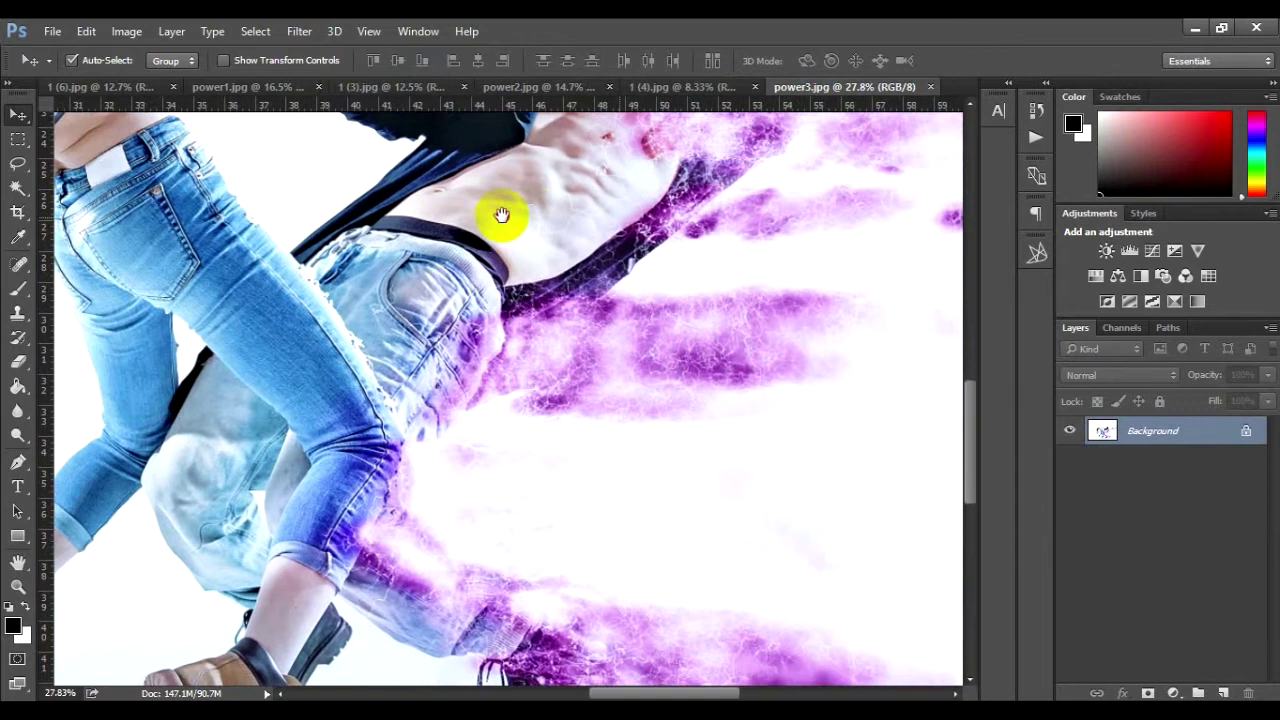
scroll(442, 466, "down", 1)
scroll(442, 466, "down", 1)
scroll(442, 466, "down", 1)
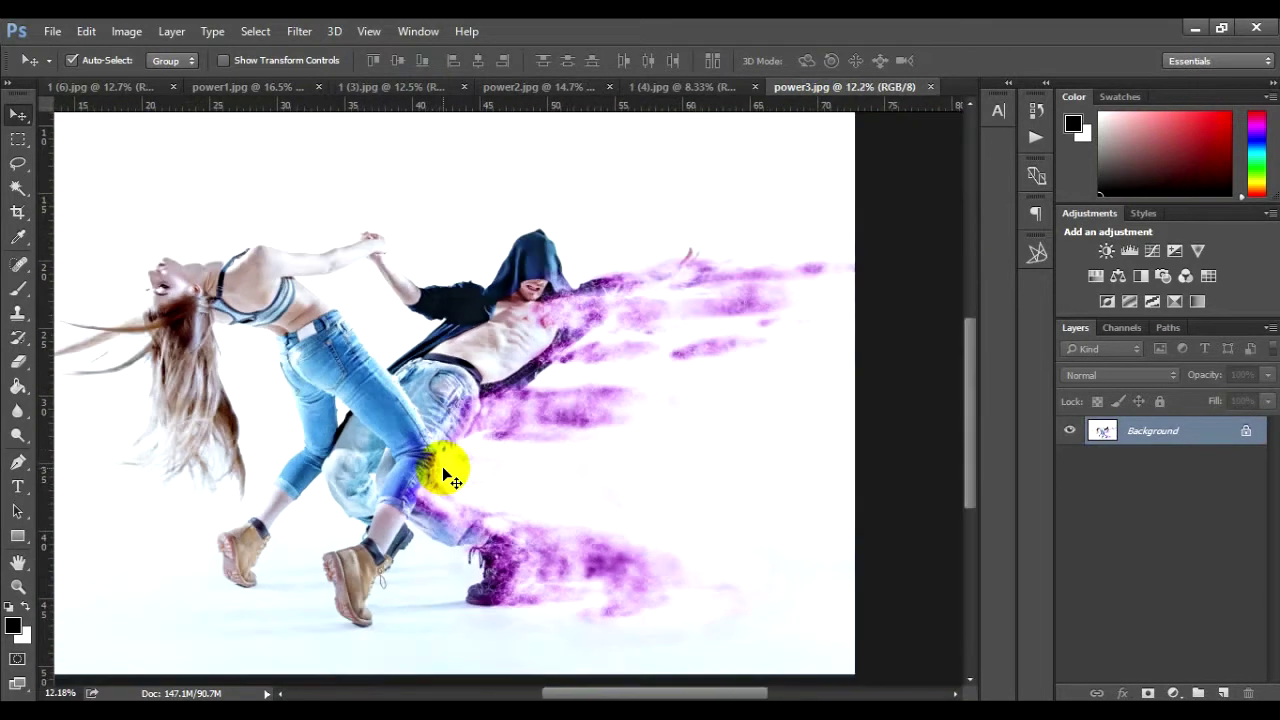
scroll(442, 466, "down", 1)
scroll(442, 466, "down", 1)
scroll(442, 466, "up", 1)
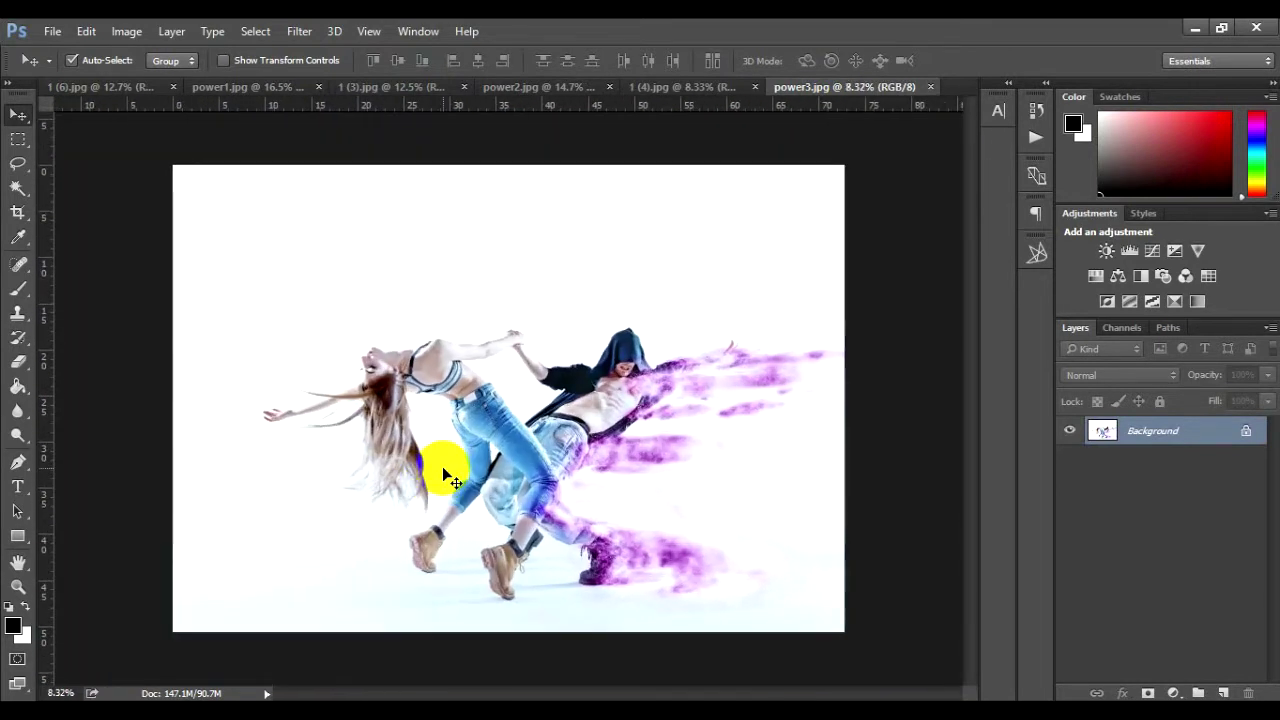
- Switch to 1 (6).jpg and confirm in Image Size that it measures 7500 × 4341 pixels
left_click(123, 87)
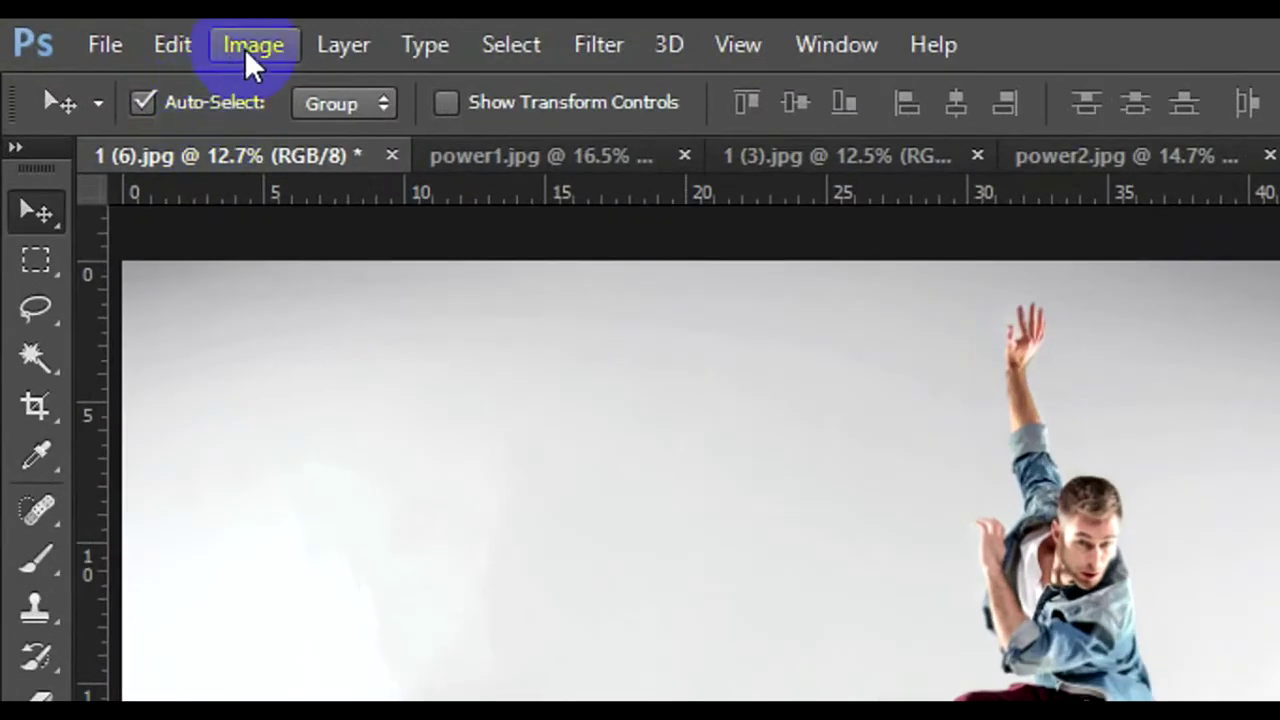
left_click(123, 33)
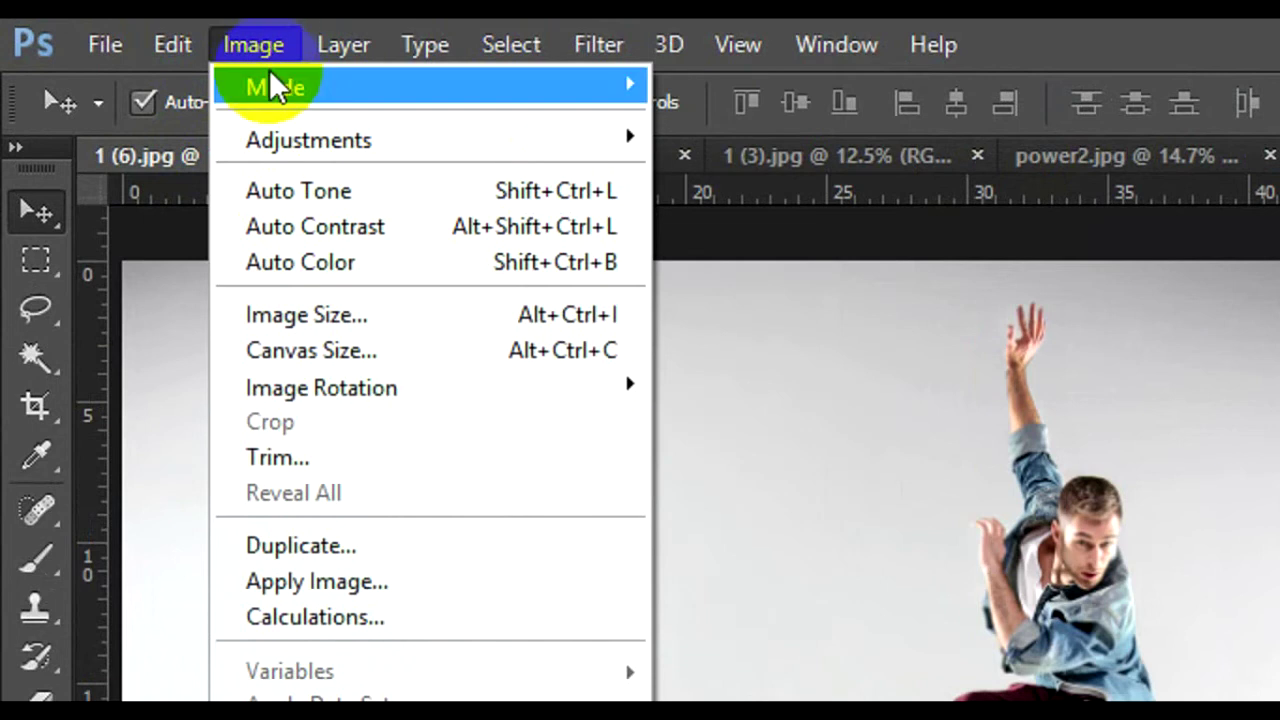
left_click(288, 315)
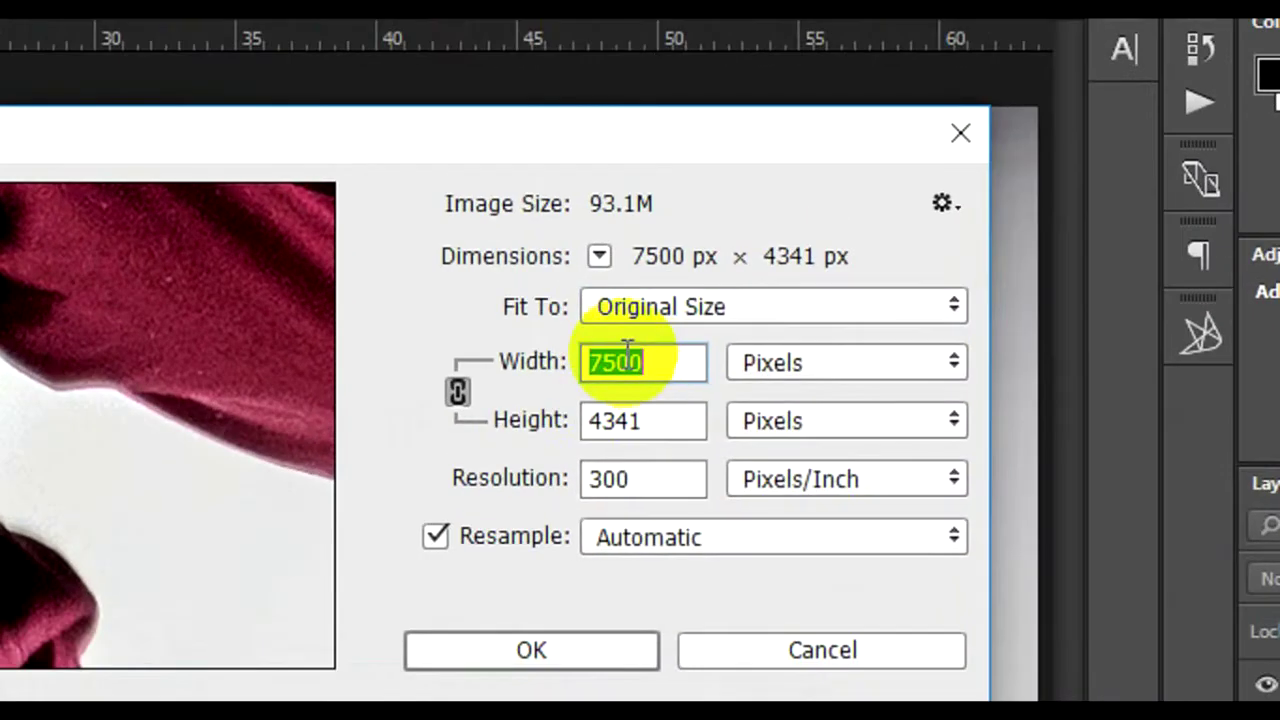
left_click(651, 360)
double_click(589, 366)
double_click(595, 428)
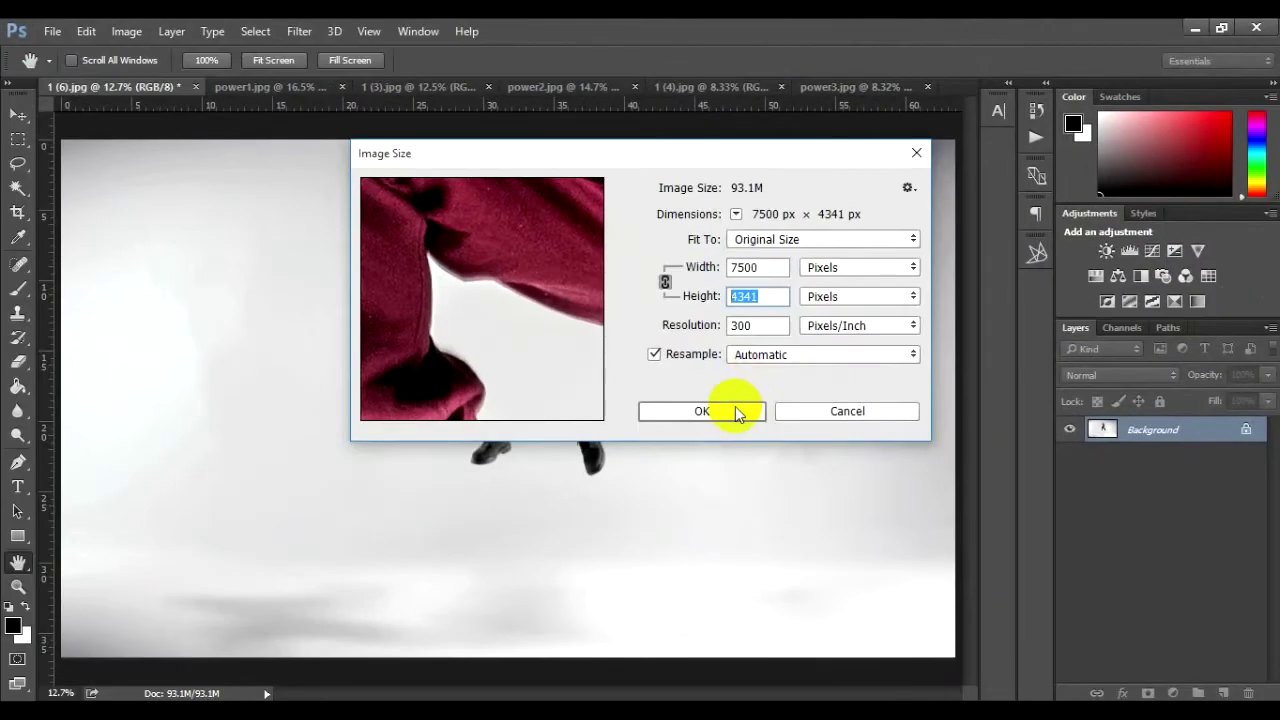
left_click(702, 411)
key("v")
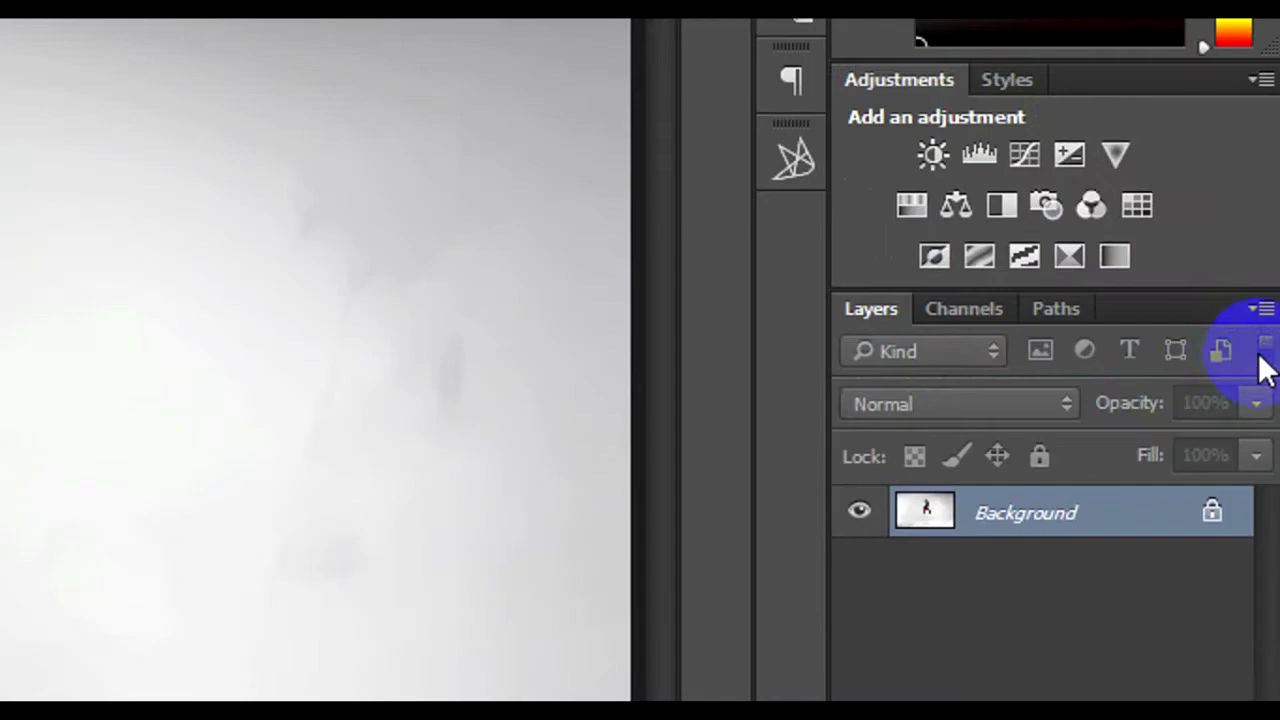
left_click(1270, 327)
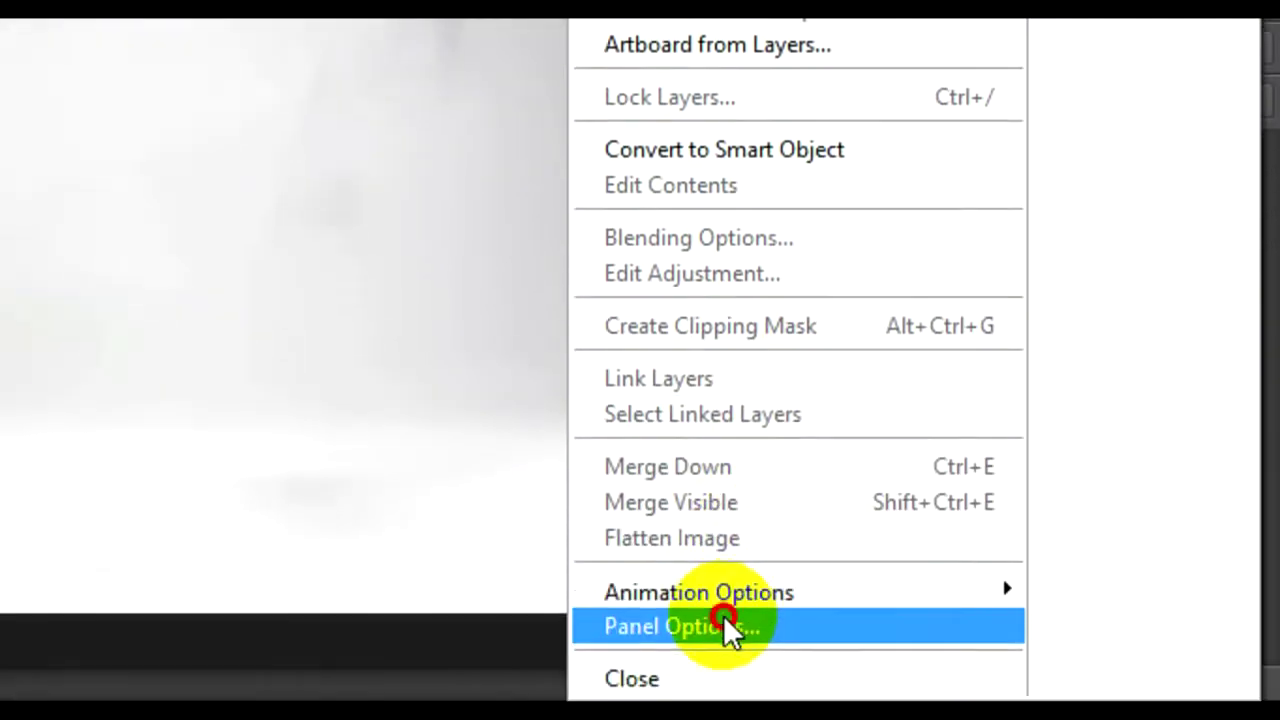
left_click(723, 617)
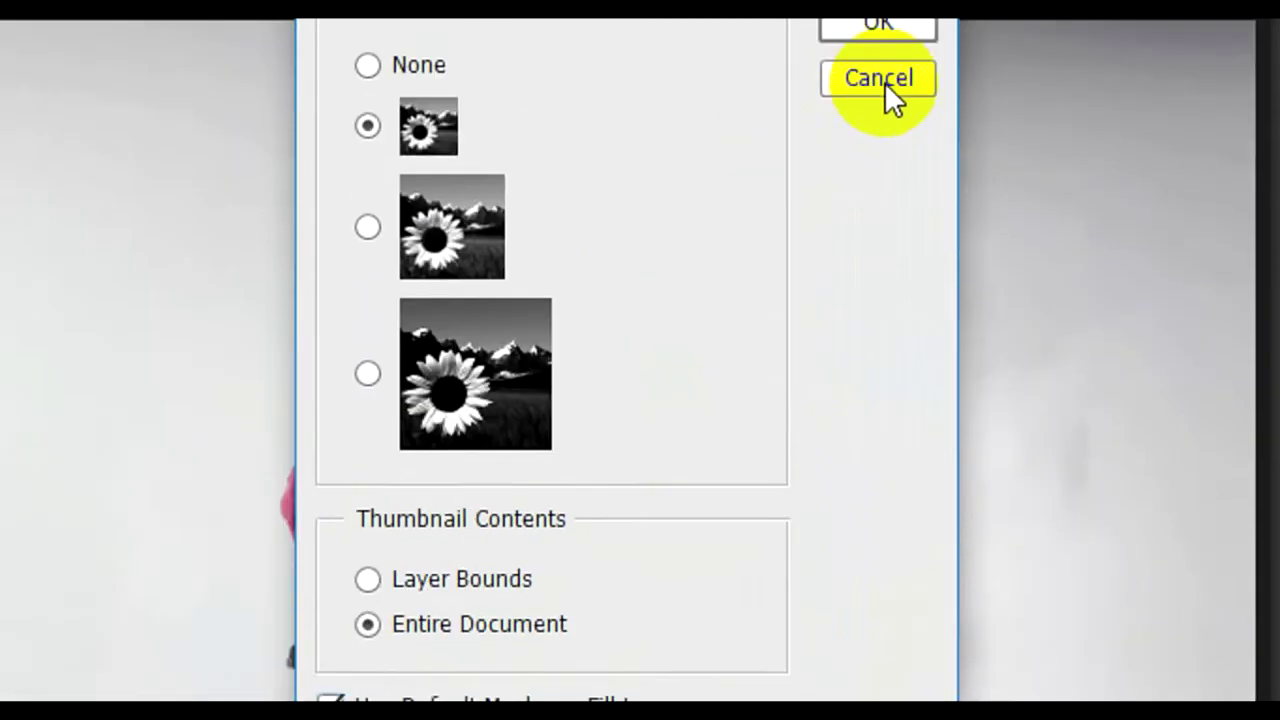
left_click(878, 130)
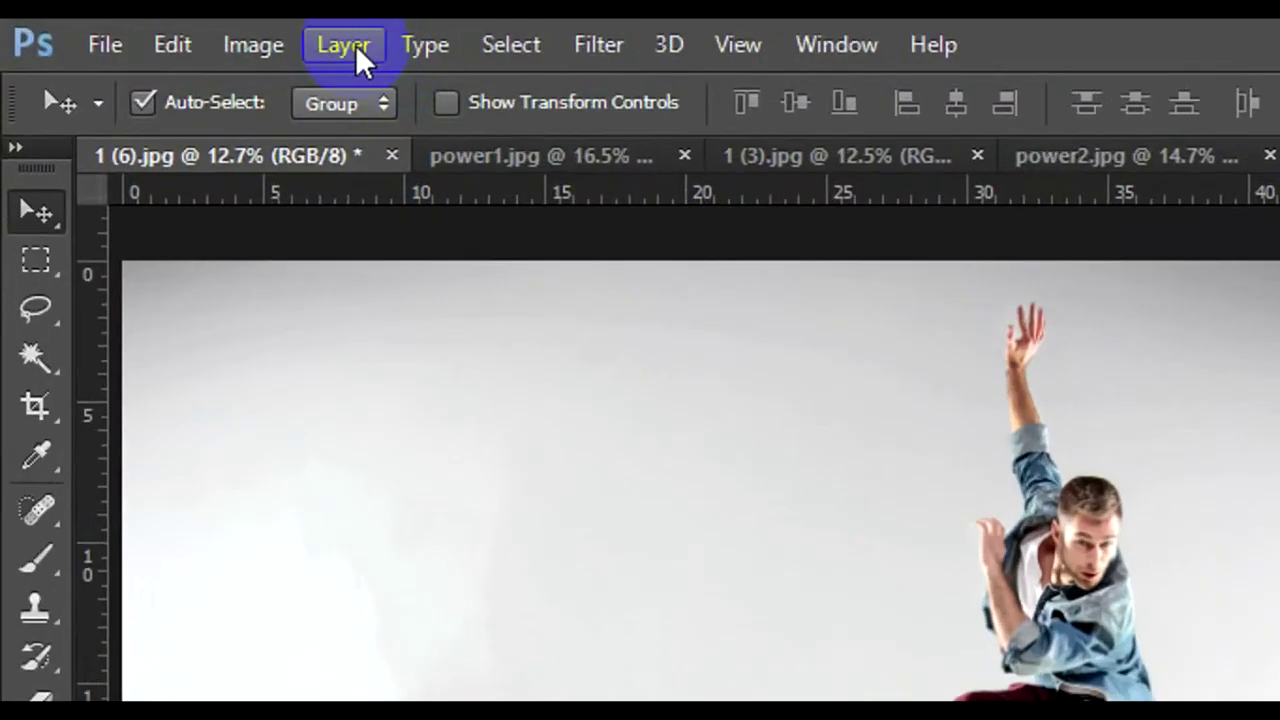
- Create a new empty layer named 'brush' via Layer > New > Layer
left_click(355, 44)
mouse_move(447, 43)
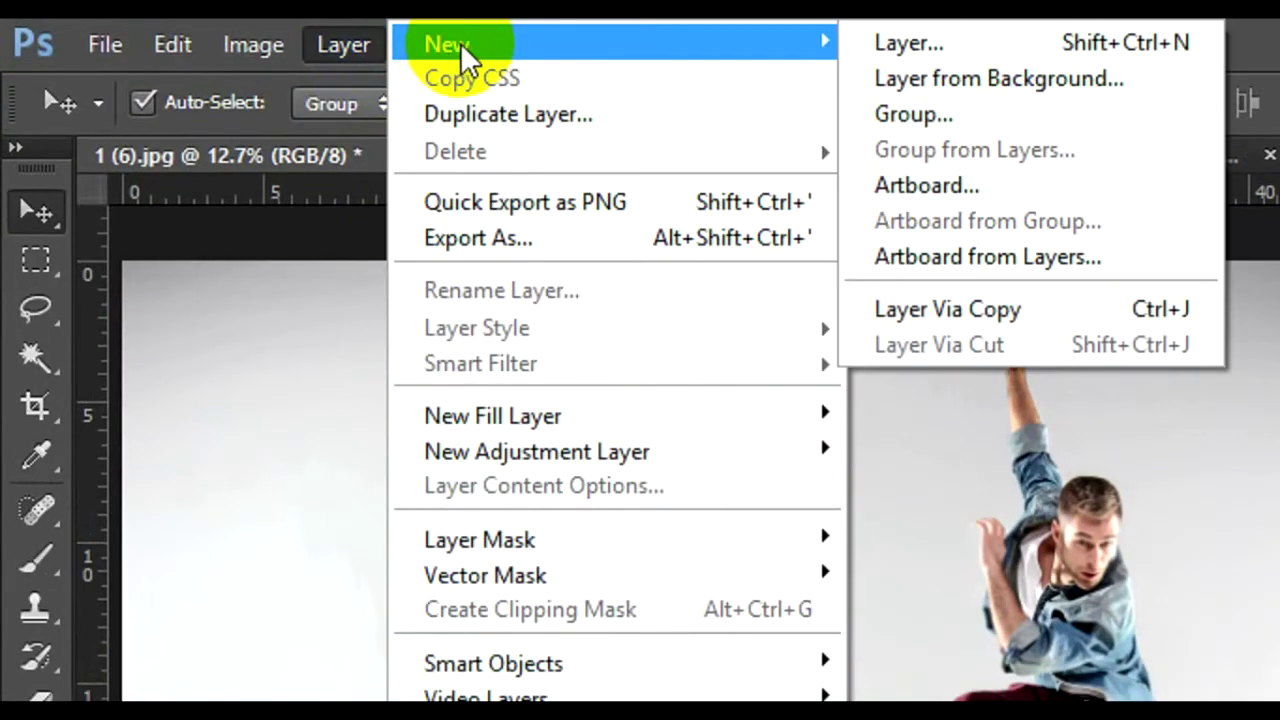
left_click(948, 46)
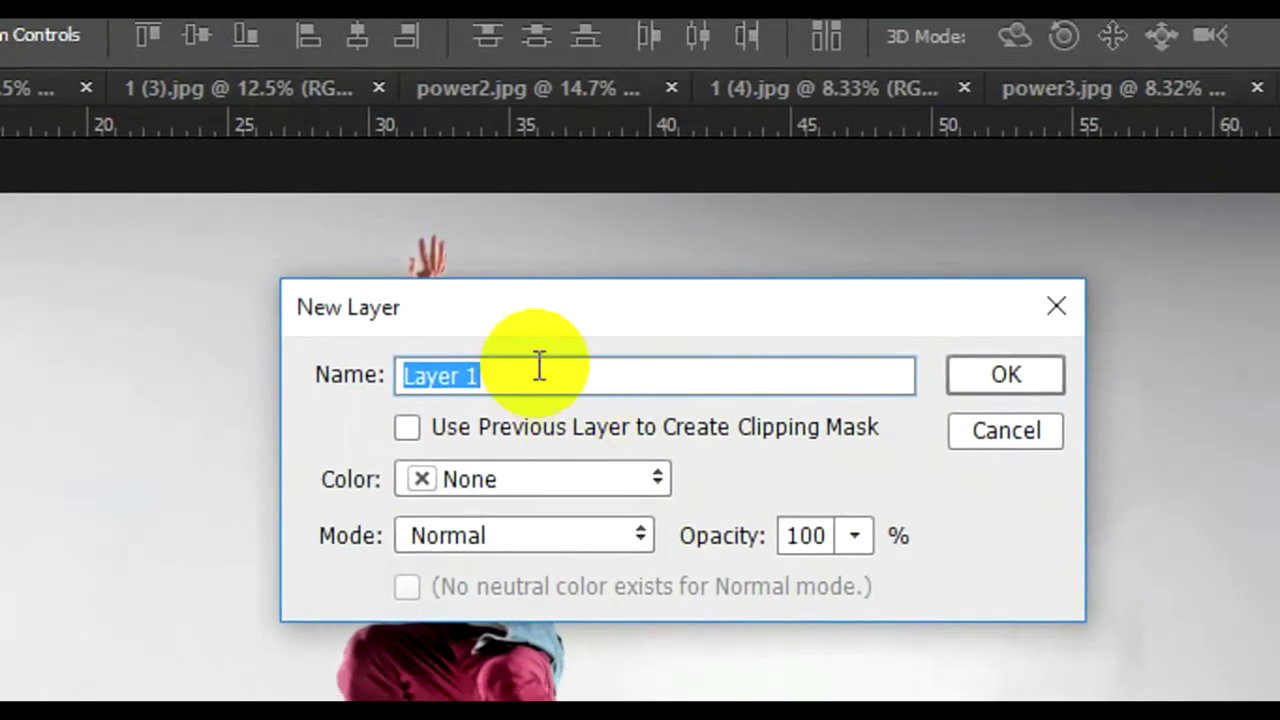
type("brush")
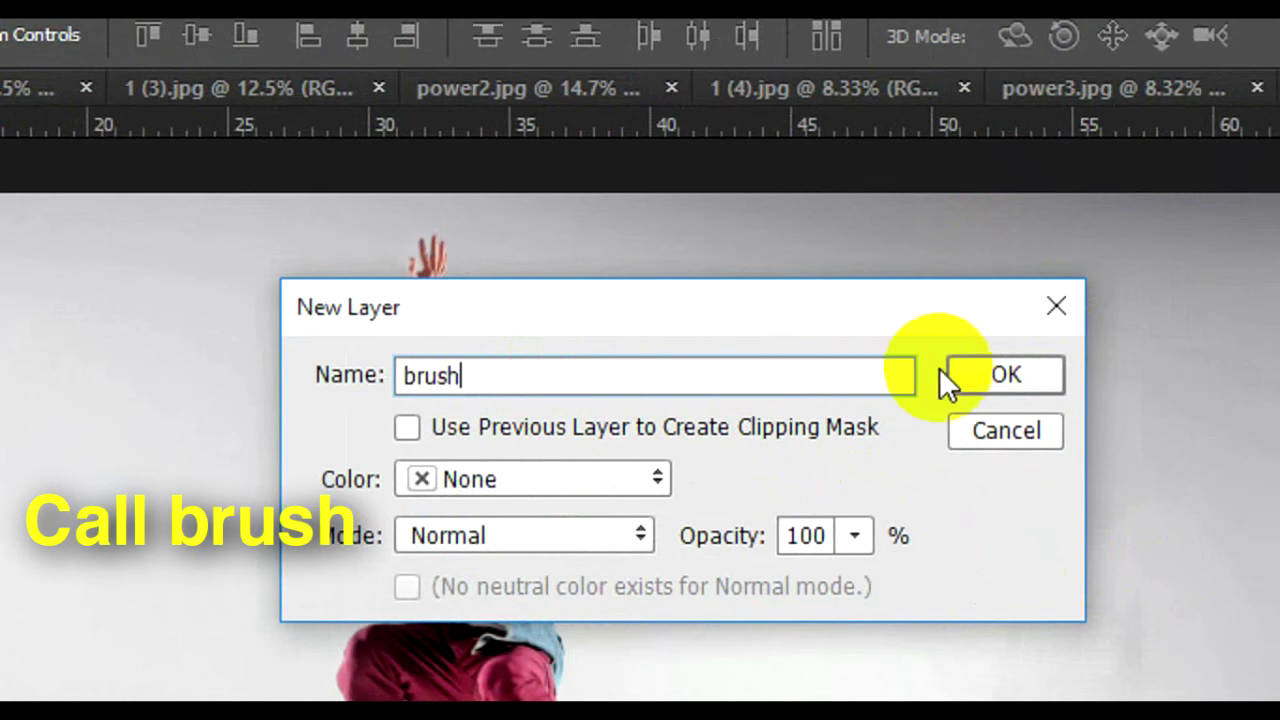
left_click(963, 388)
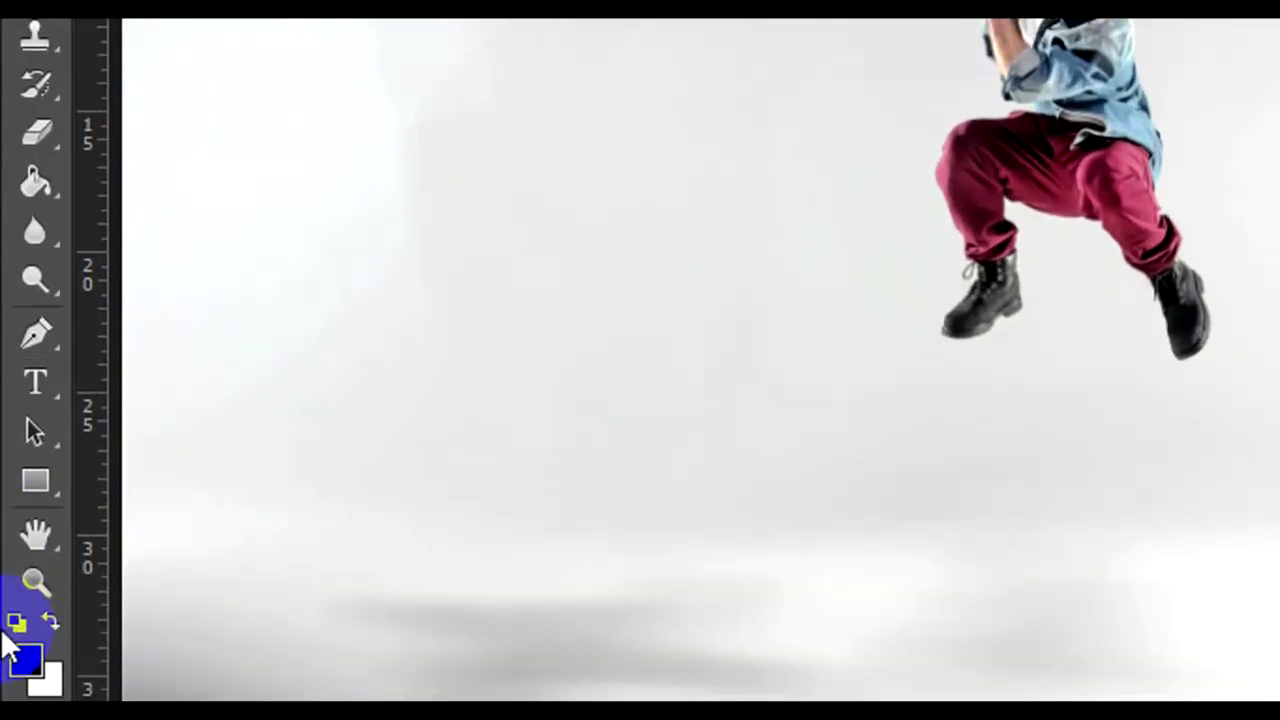
- Set the foreground colour to magenta (H 295°, S 100%, B 100%) and select the Brush tool
left_click(25, 580)
left_click(1048, 158)
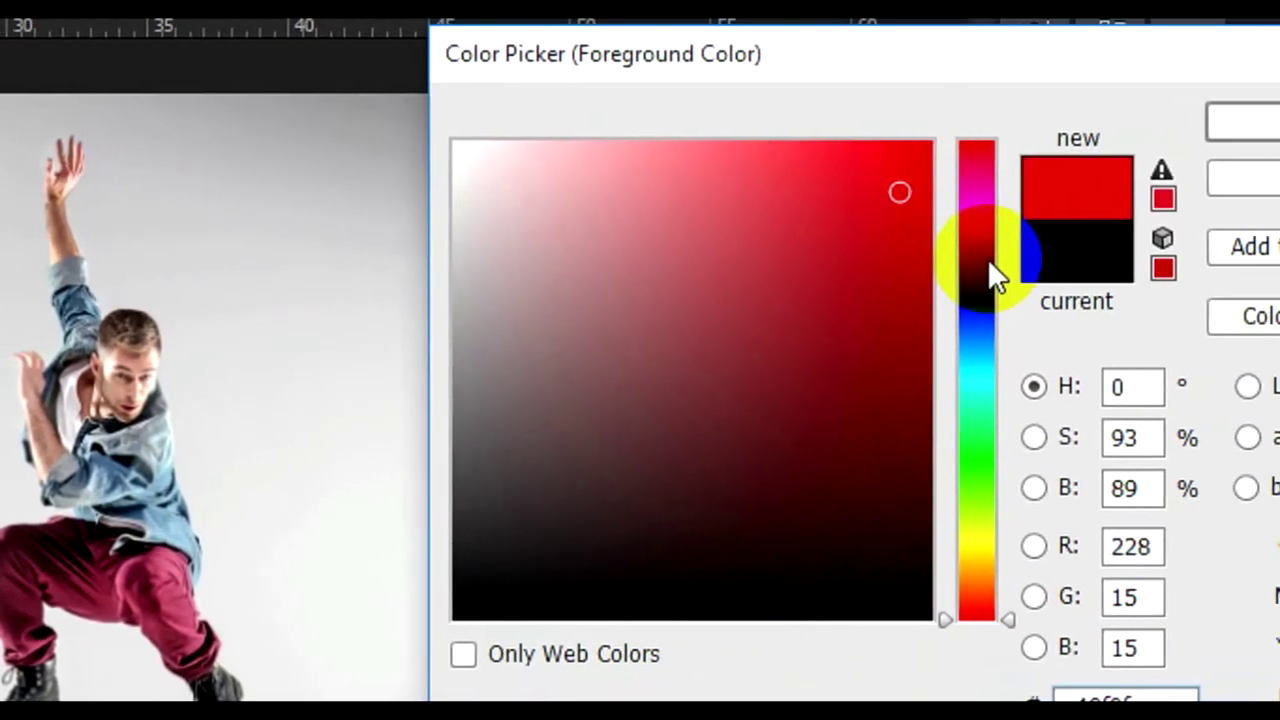
left_click(961, 243)
left_click_drag(961, 243, 954, 227)
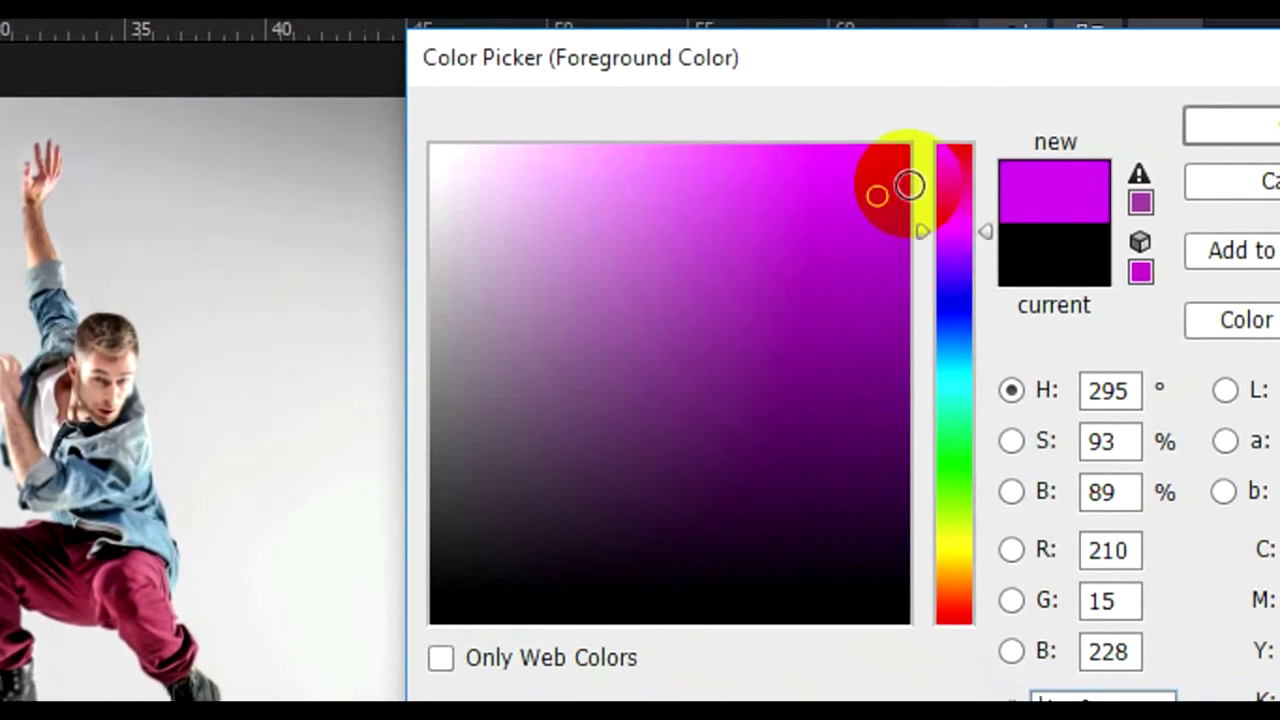
left_click(894, 172)
left_click_drag(894, 191, 915, 155)
left_click(1230, 141)
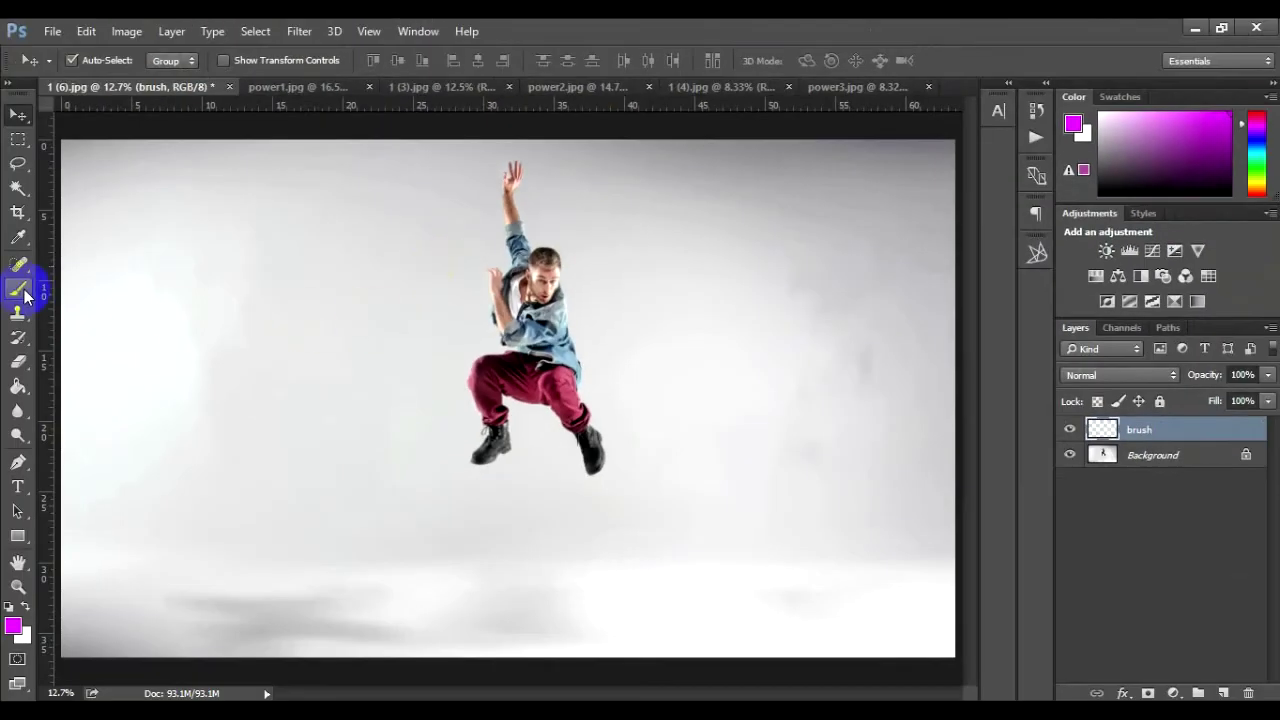
left_click(20, 289)
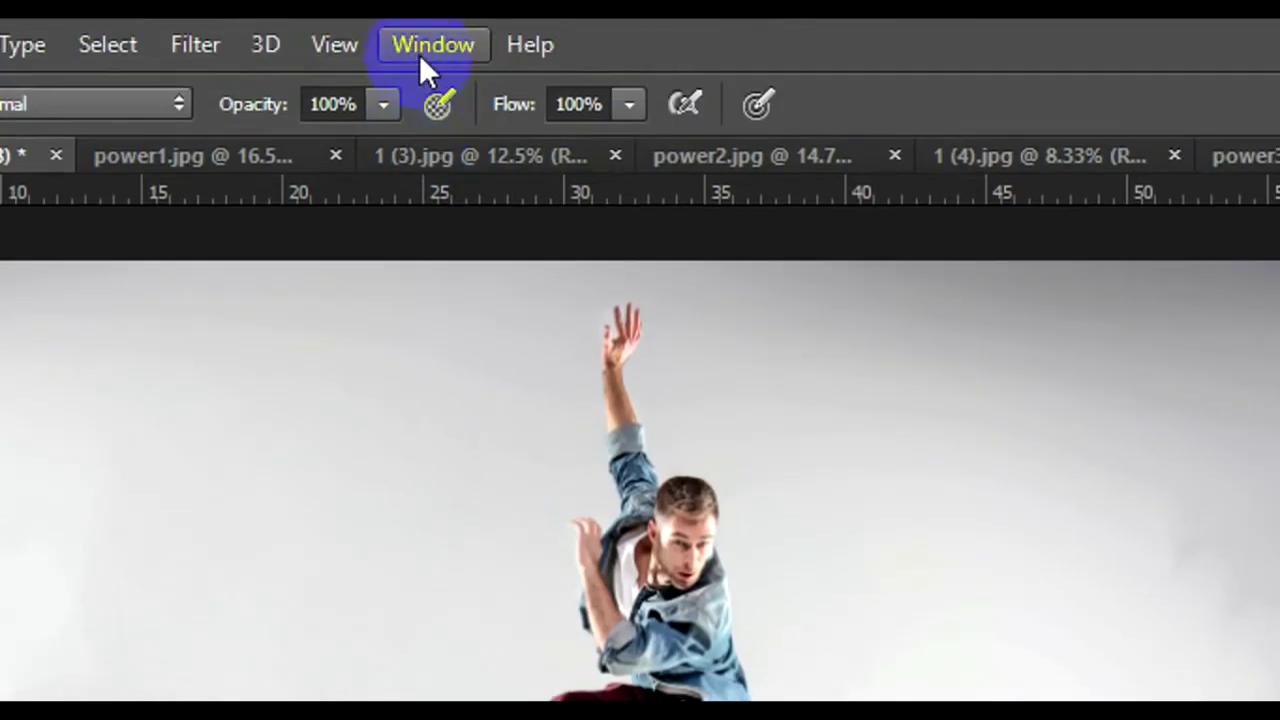
- Show the Actions panel and load the Power 2 ATN action set from its menu
left_click(420, 56)
left_click(530, 285)
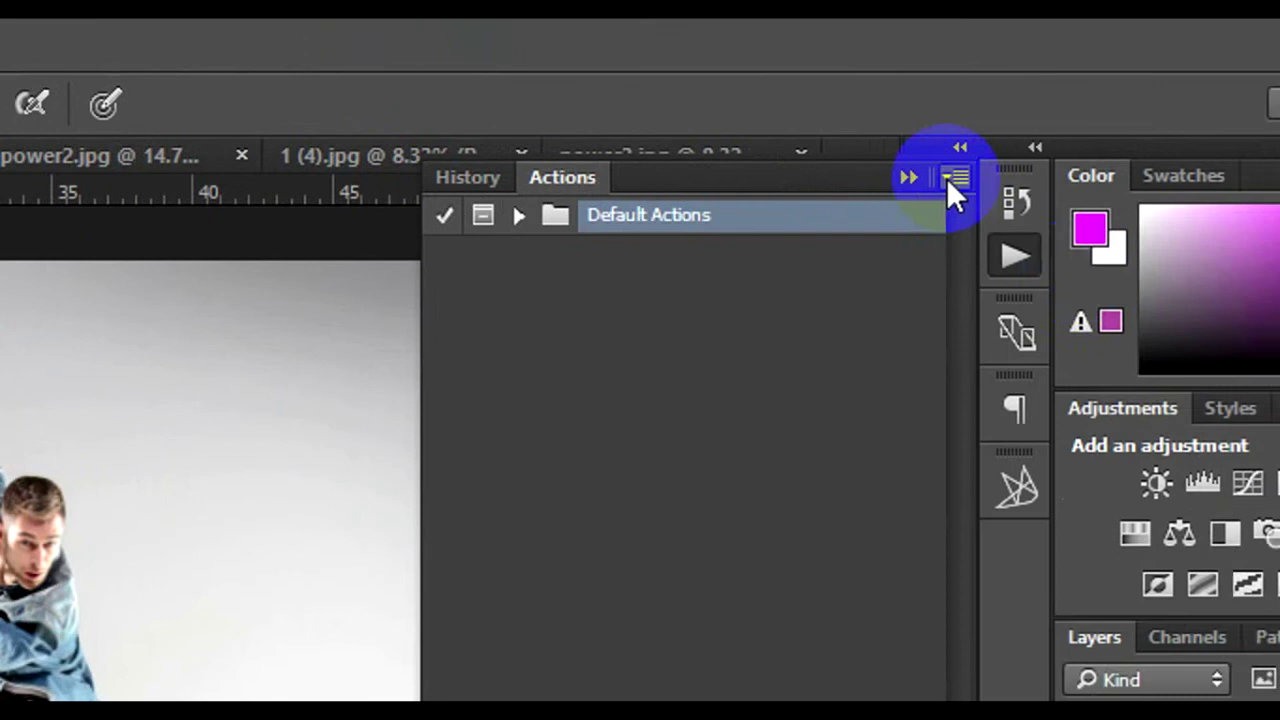
left_click(953, 180)
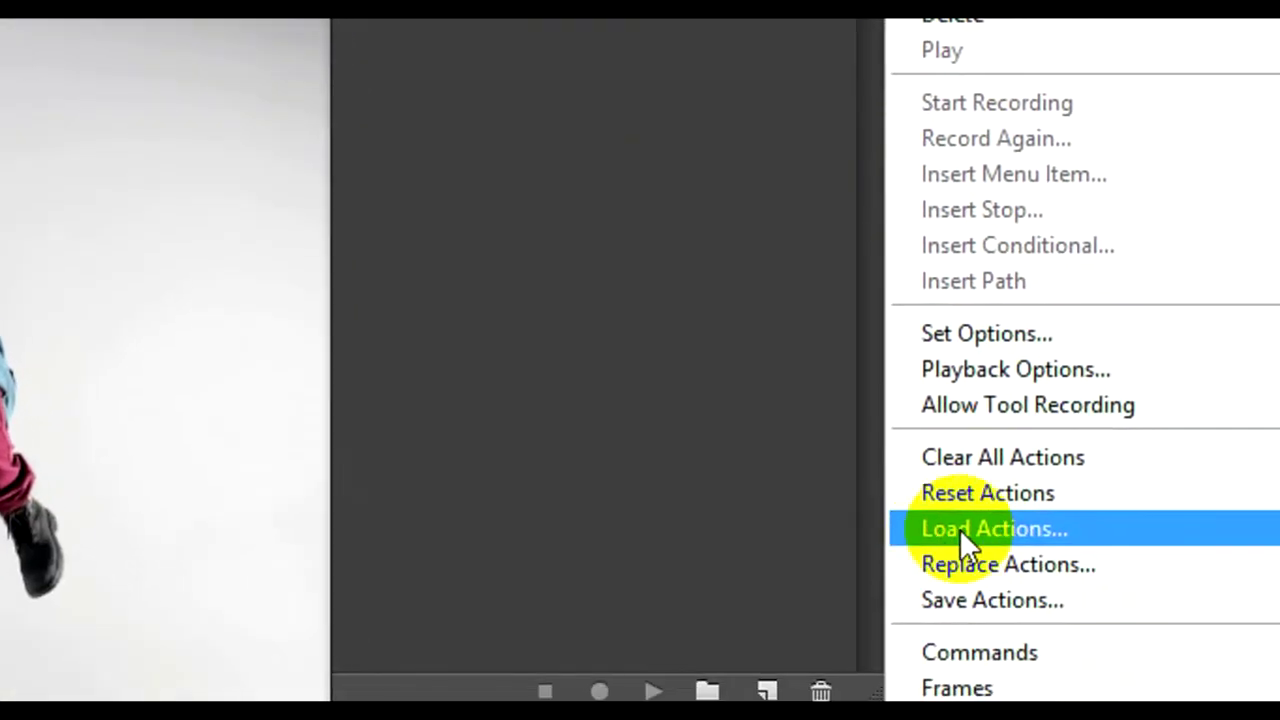
left_click(960, 529)
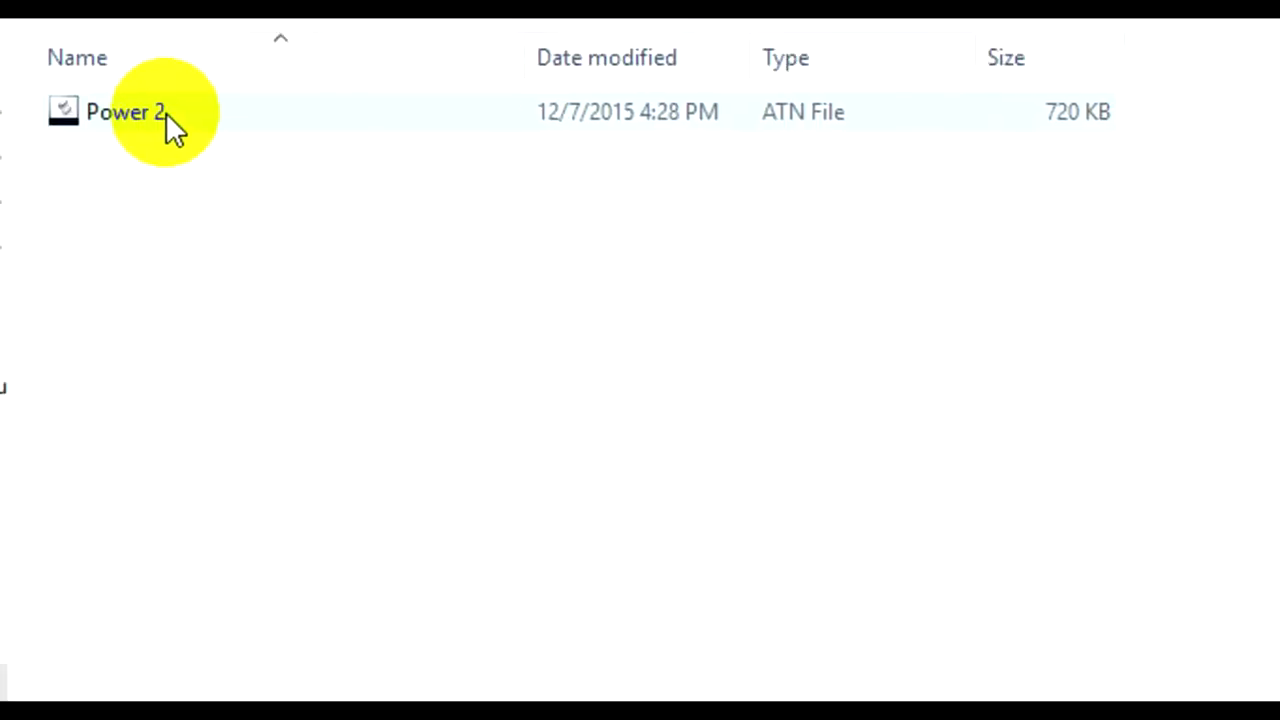
left_click(166, 115)
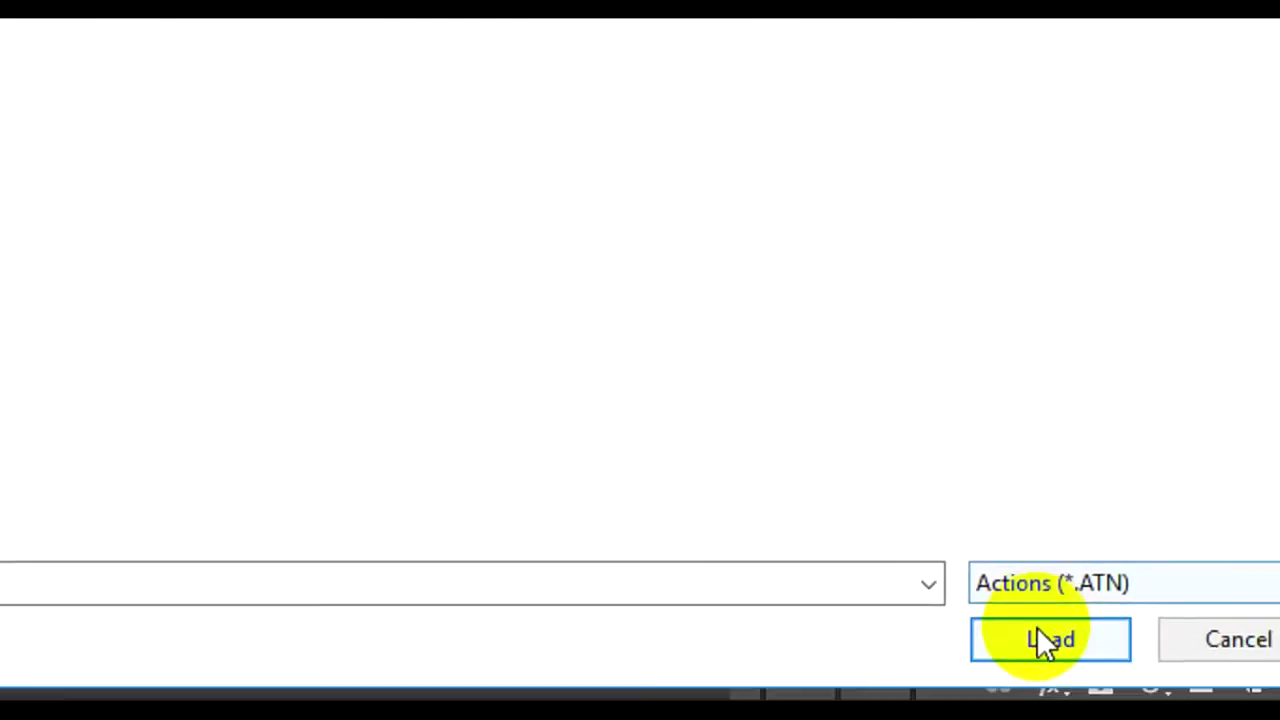
left_click(1038, 632)
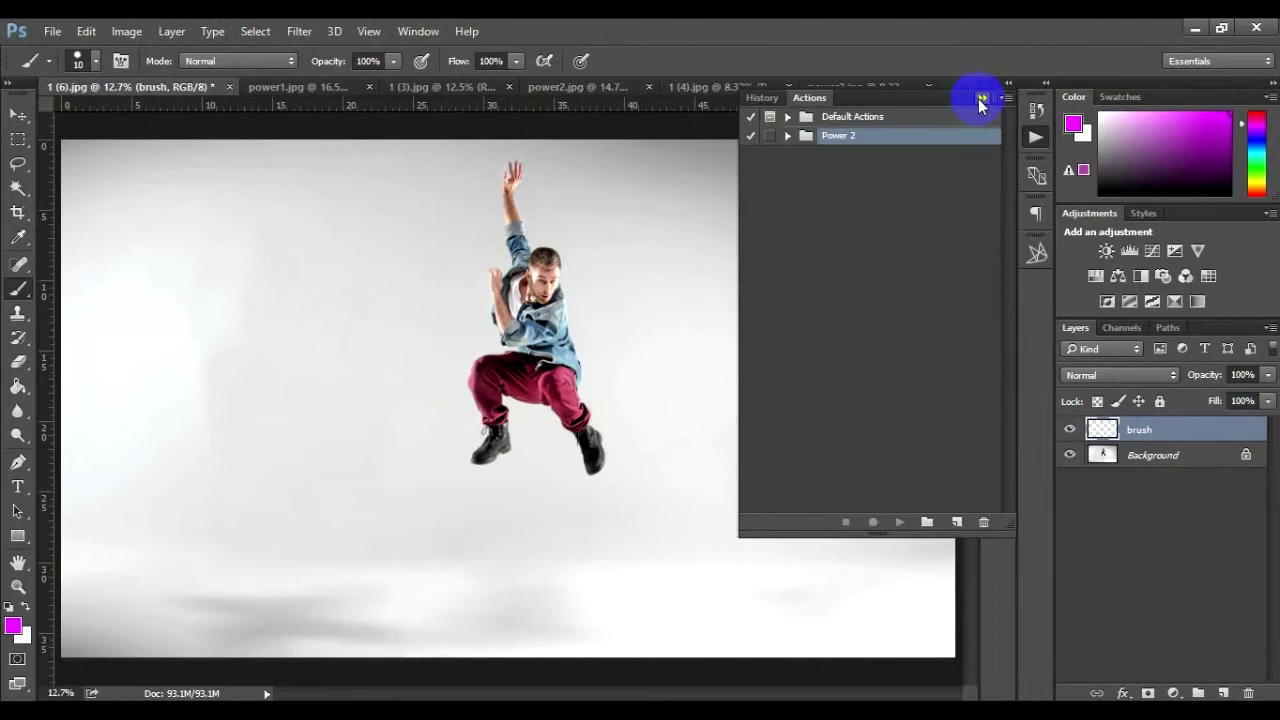
- Collapse the Actions panel and open Power 2 Brushes.abr through File > Open
left_click(978, 98)
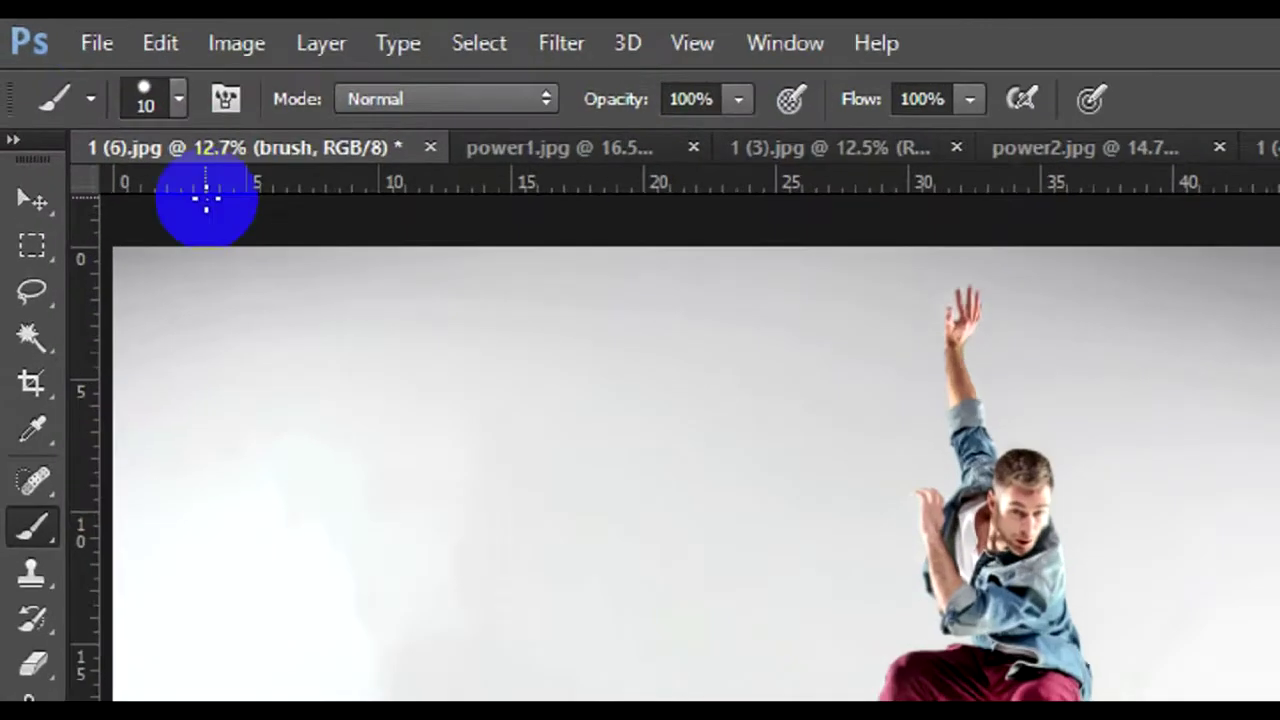
left_click(113, 41)
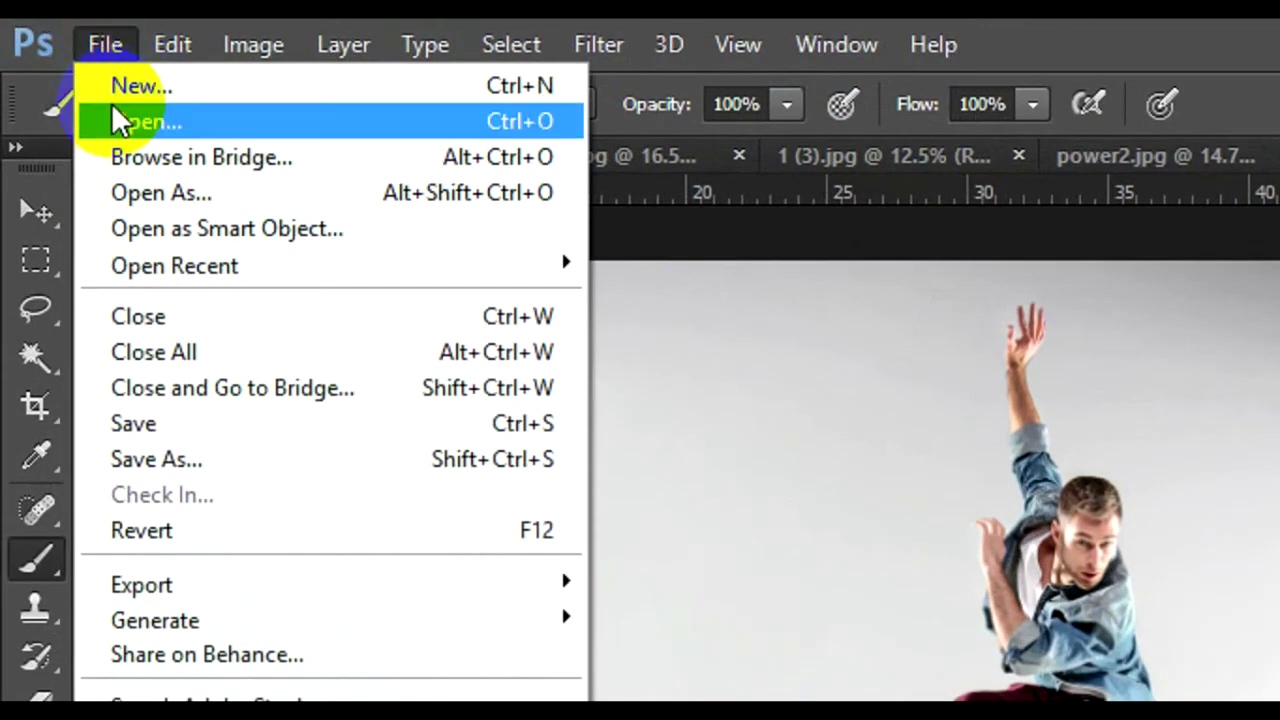
left_click(112, 110)
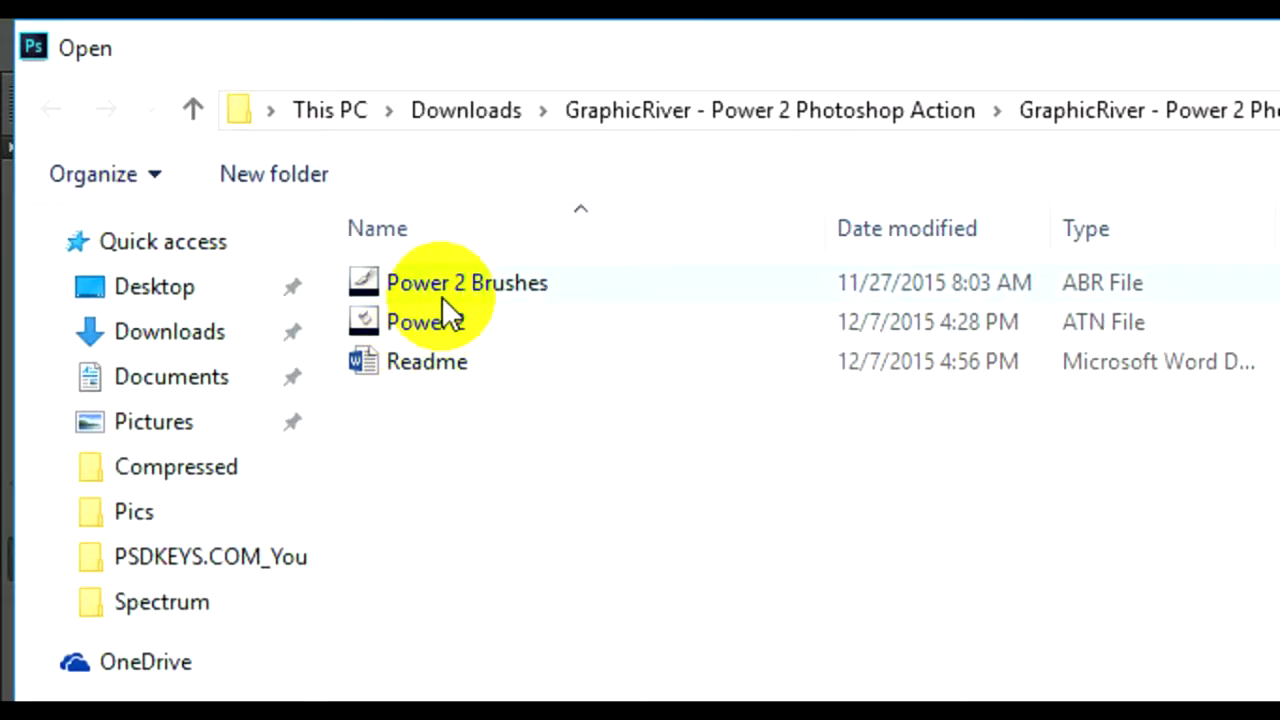
left_click(623, 287)
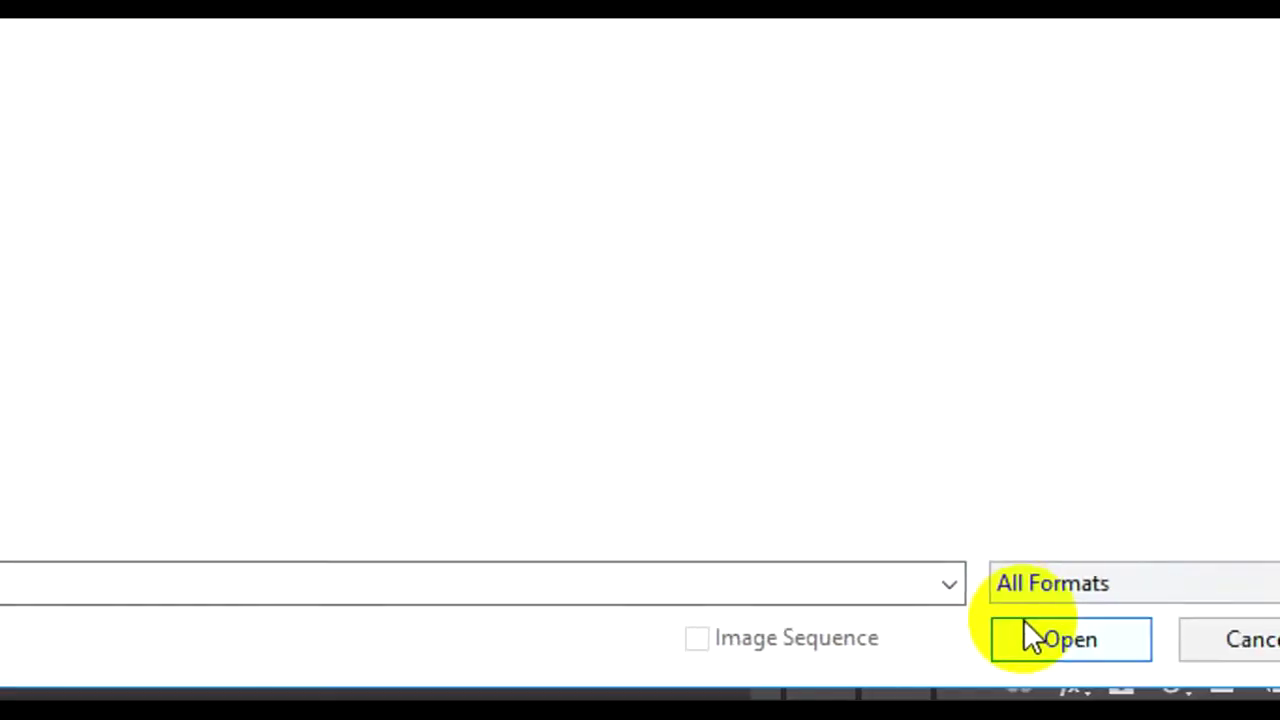
left_click(1034, 634)
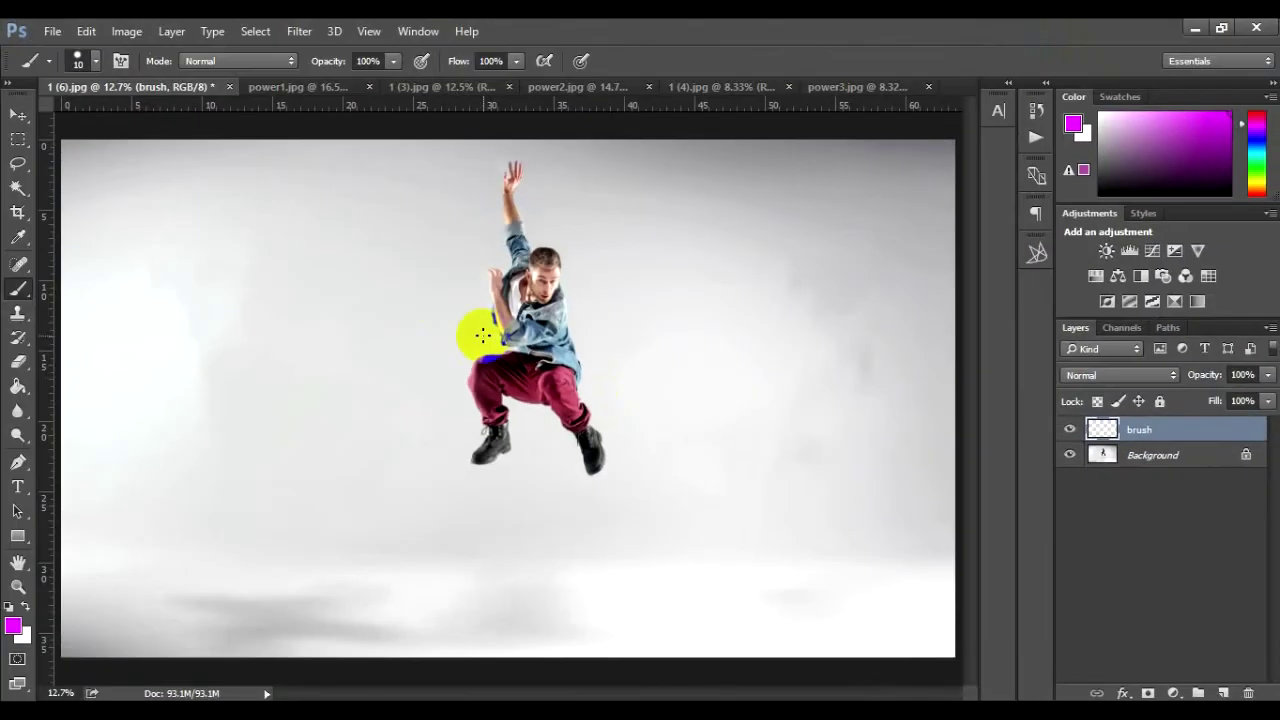
- Zoom in, pick a round brush at size 50, and undo the test stroke
left_click_drag(530, 310, 560, 370)
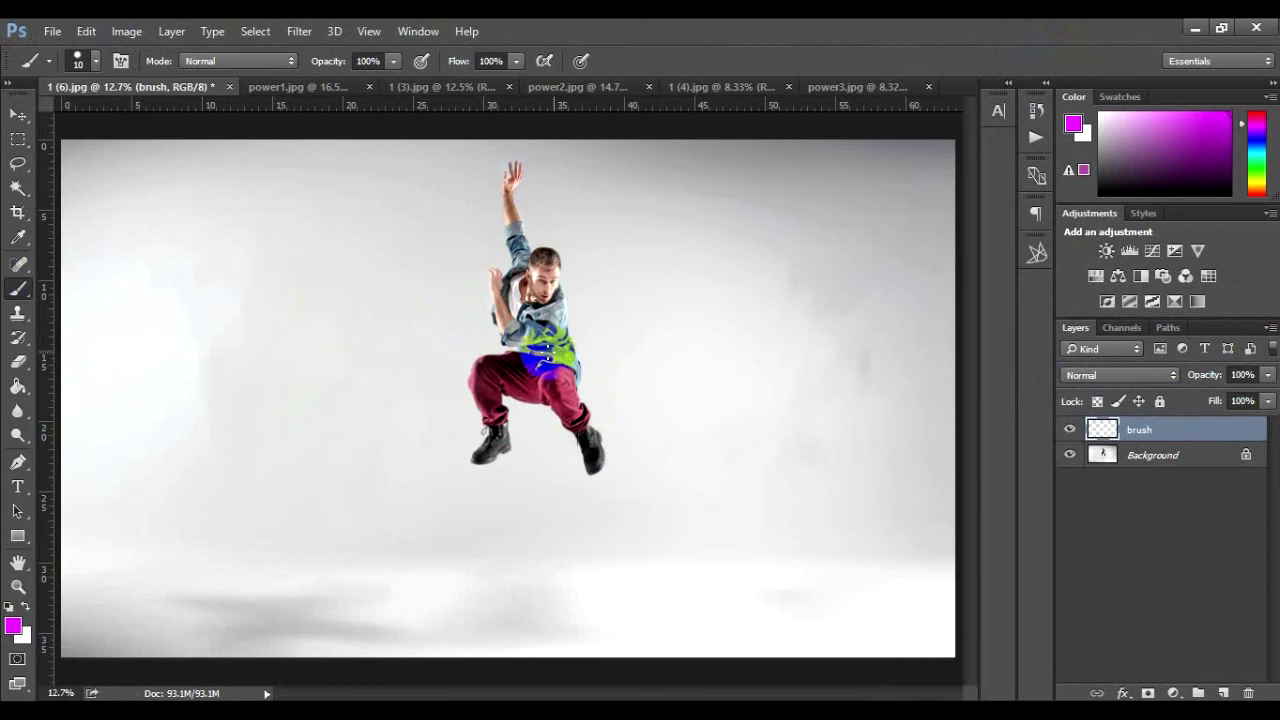
scroll(541, 362, "up", 2)
scroll(541, 362, "up", 2)
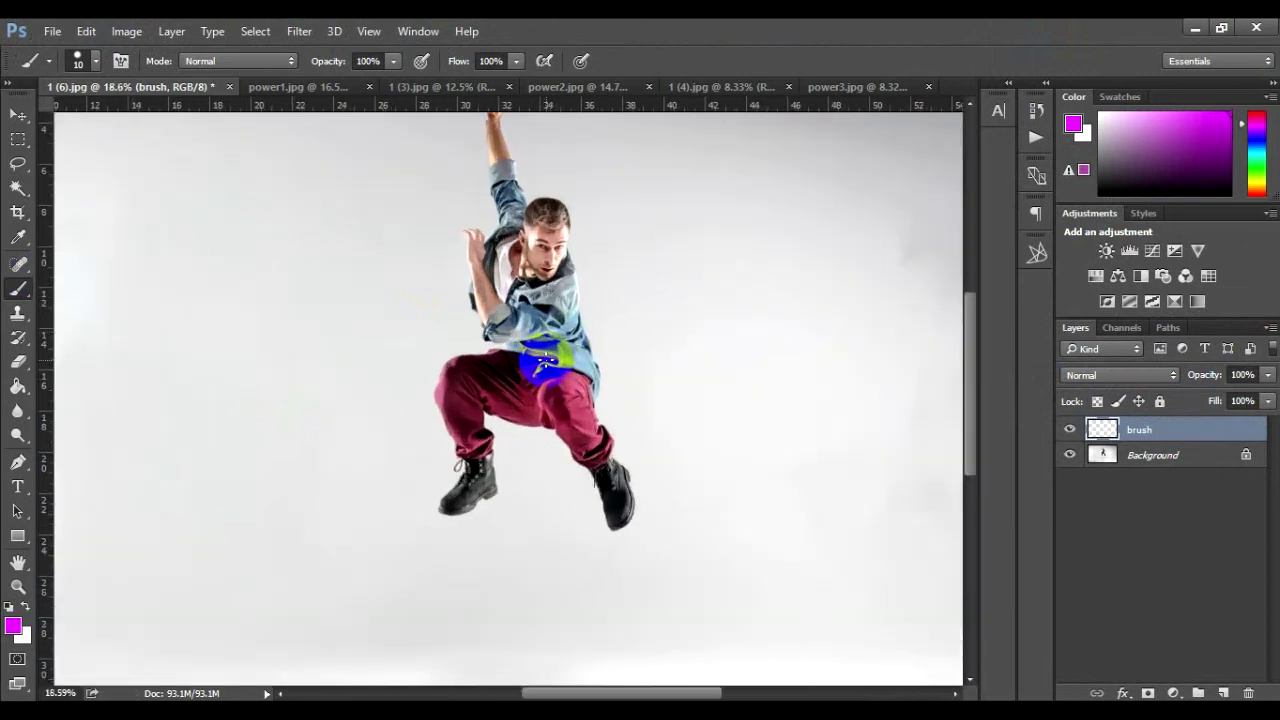
scroll(541, 364, "up", 2)
right_click(543, 368)
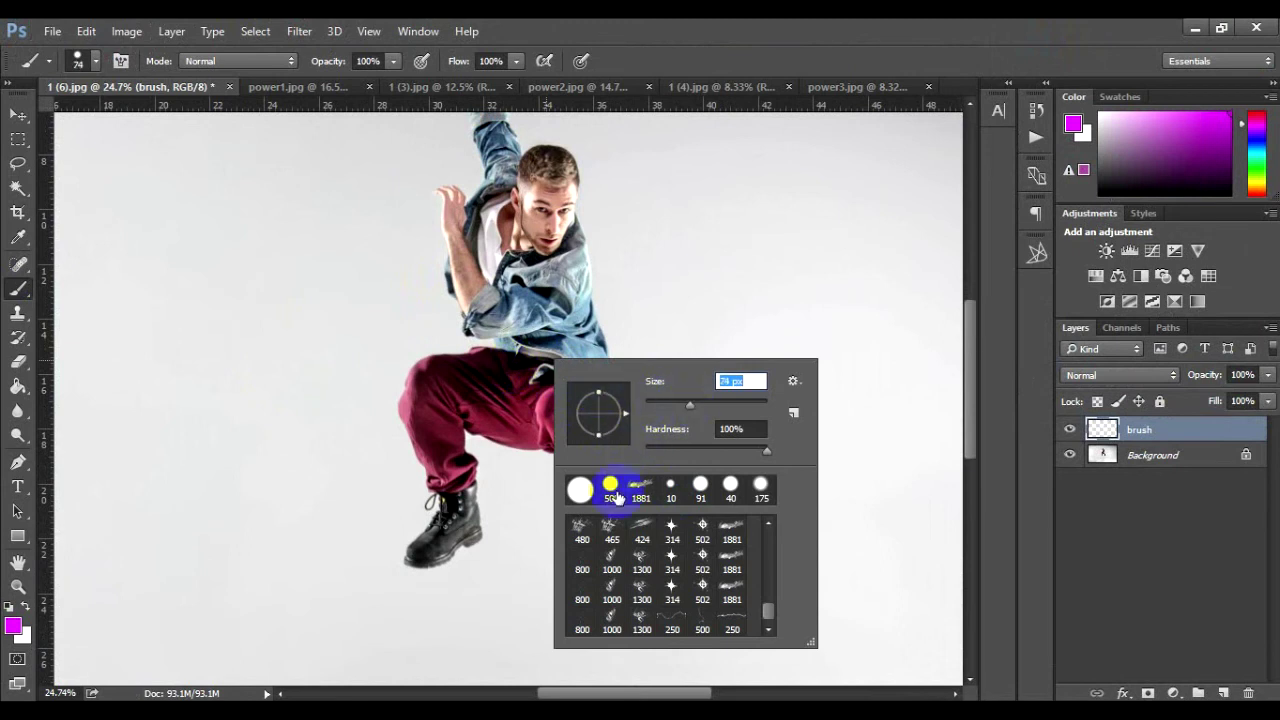
left_click_drag(767, 612, 771, 508)
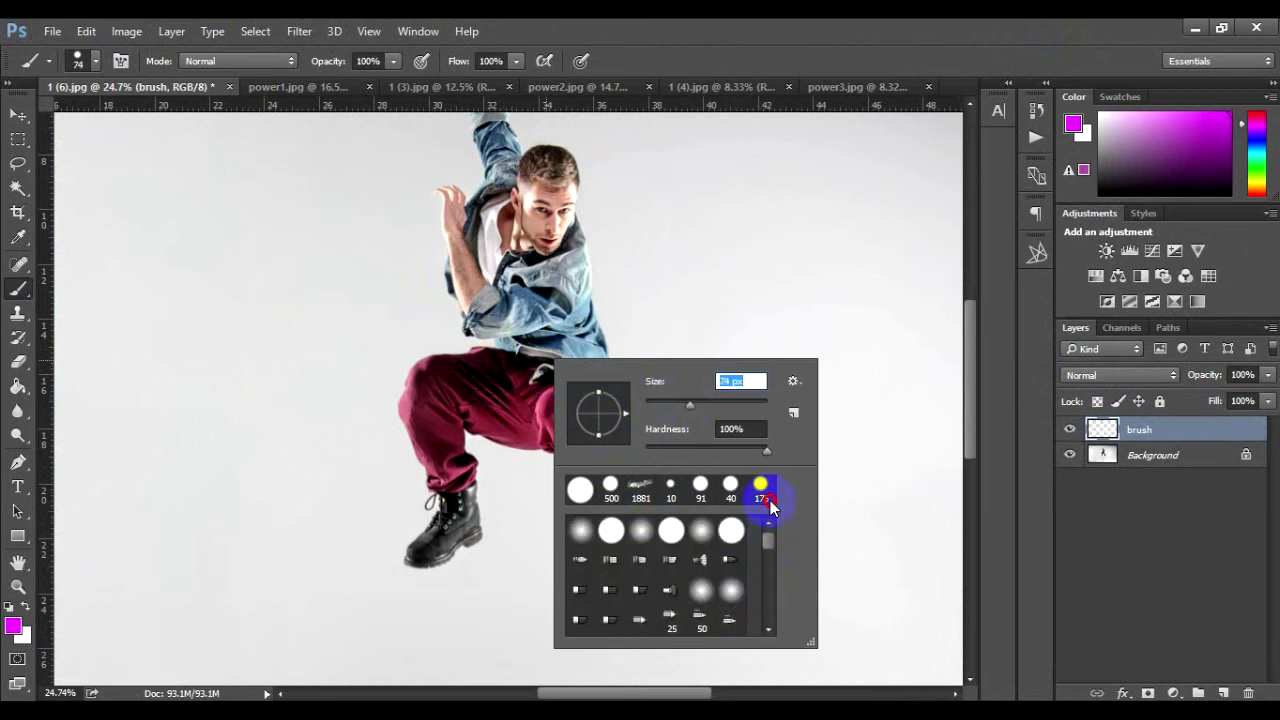
left_click(662, 129)
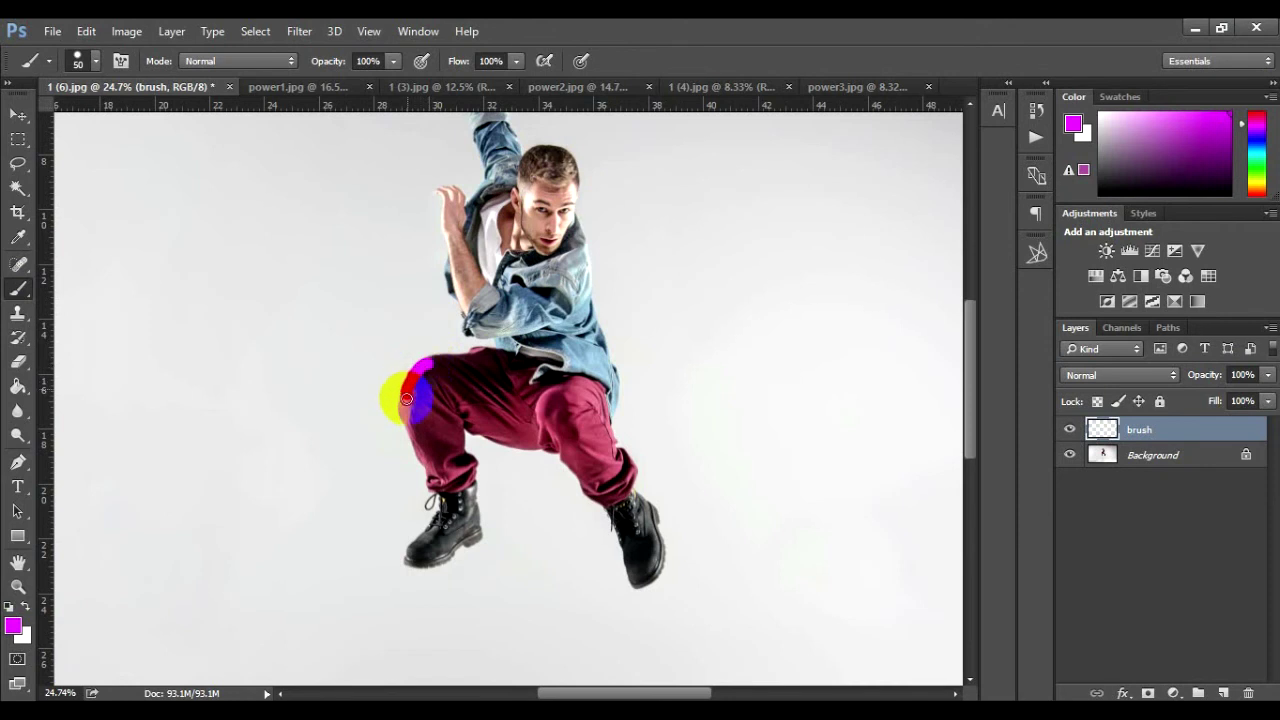
key("ctrl+z")
- Paint magenta strokes over the hip, shin, waist, right thigh and boot, then fit the view
left_click(450, 415)
left_click_drag(459, 430, 451, 471)
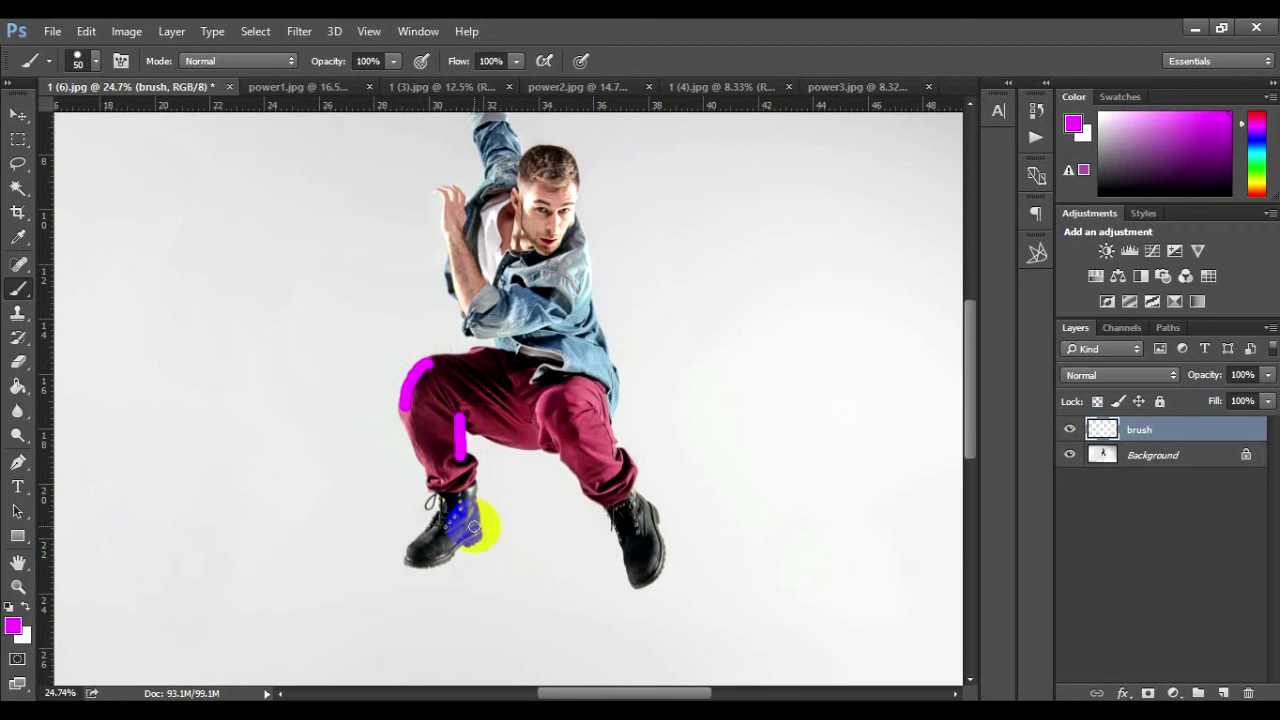
left_click(479, 360)
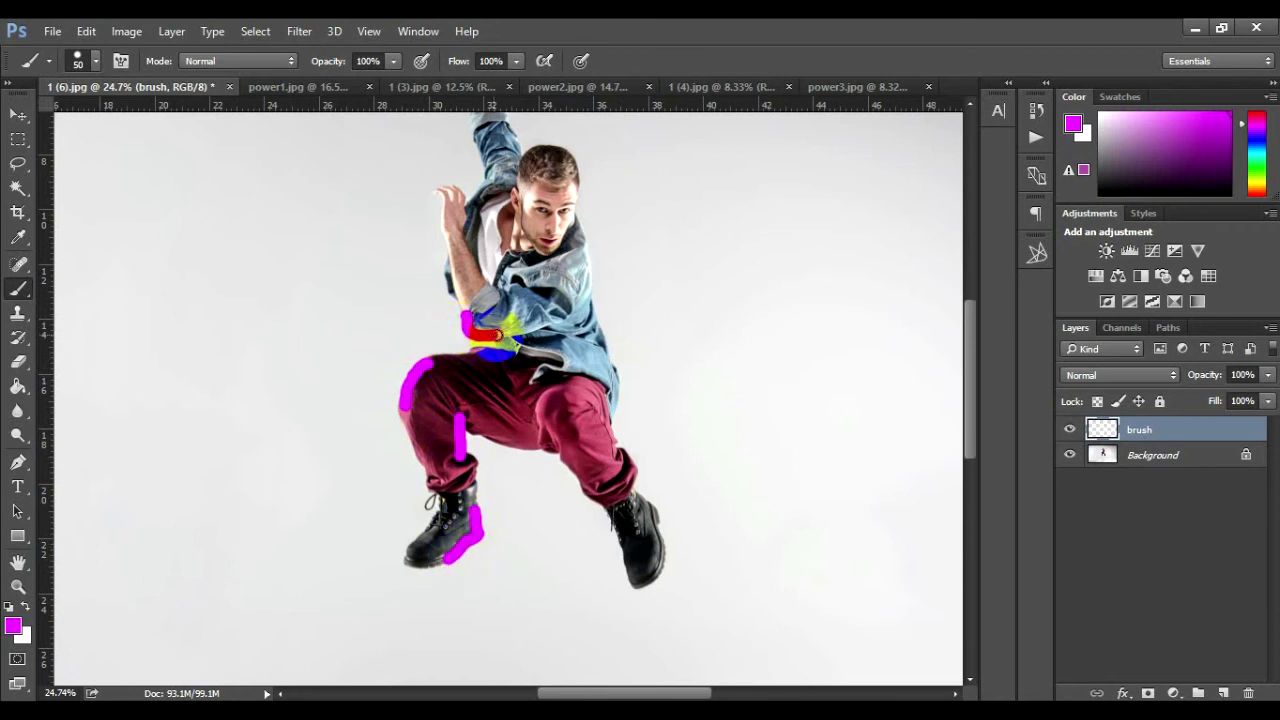
left_click(548, 407)
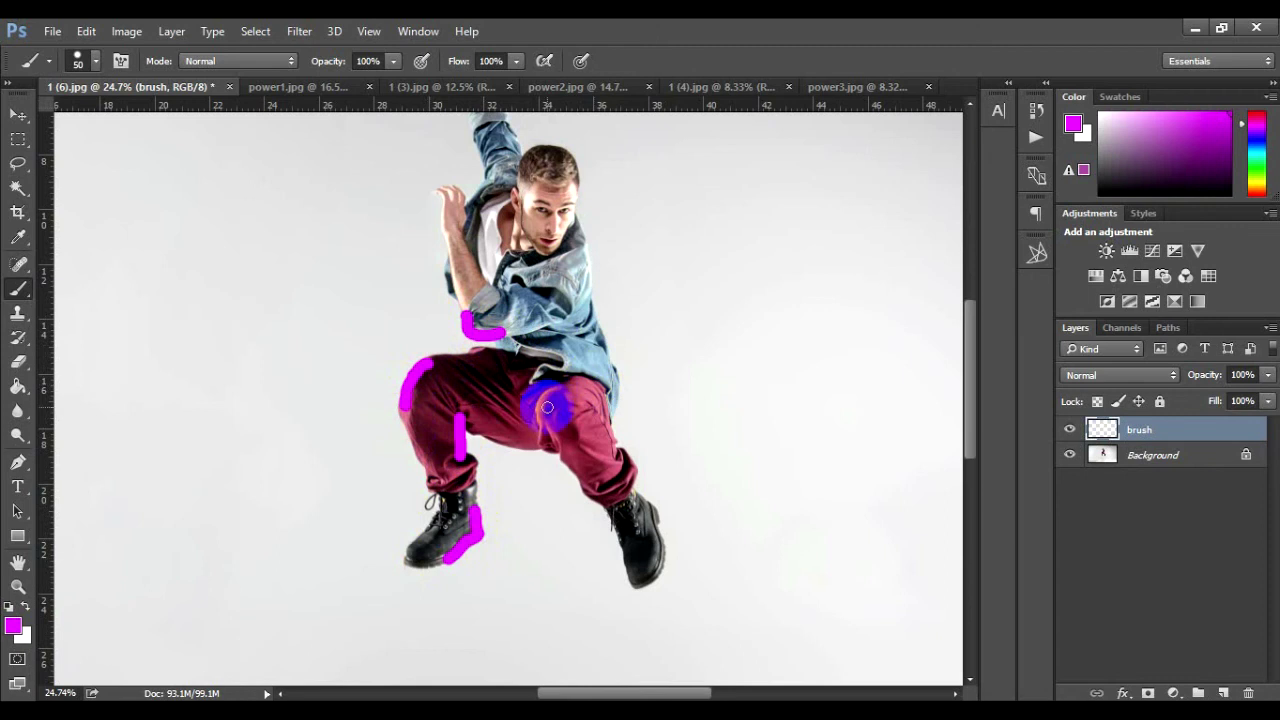
left_click(622, 470)
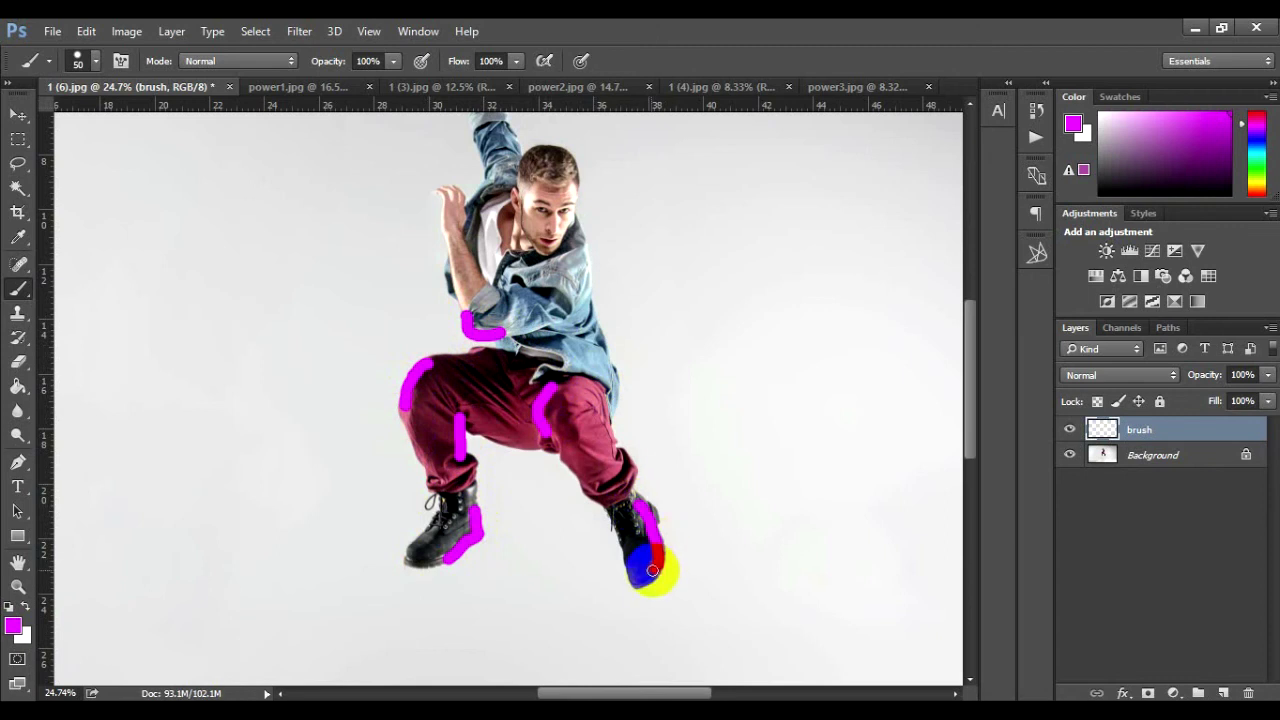
key("ctrl+0")
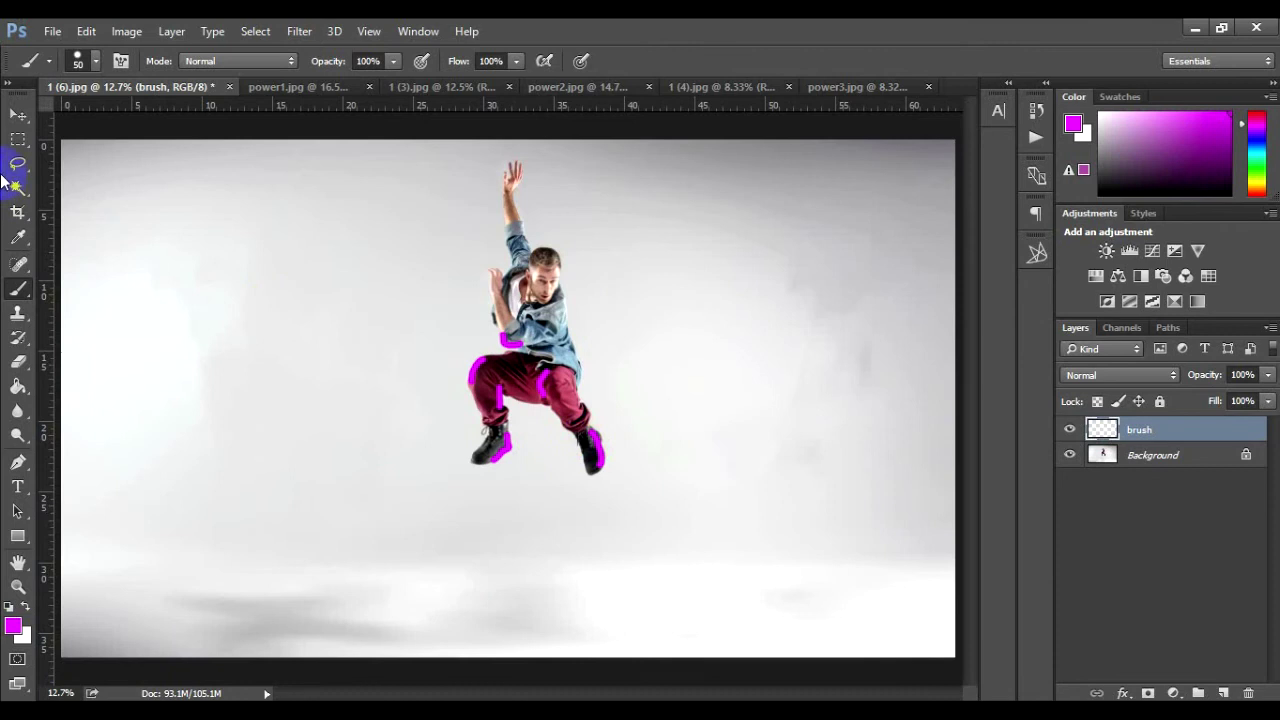
- Switch to the Move tool and play the DOWN action from the Power 2 set
left_click(16, 117)
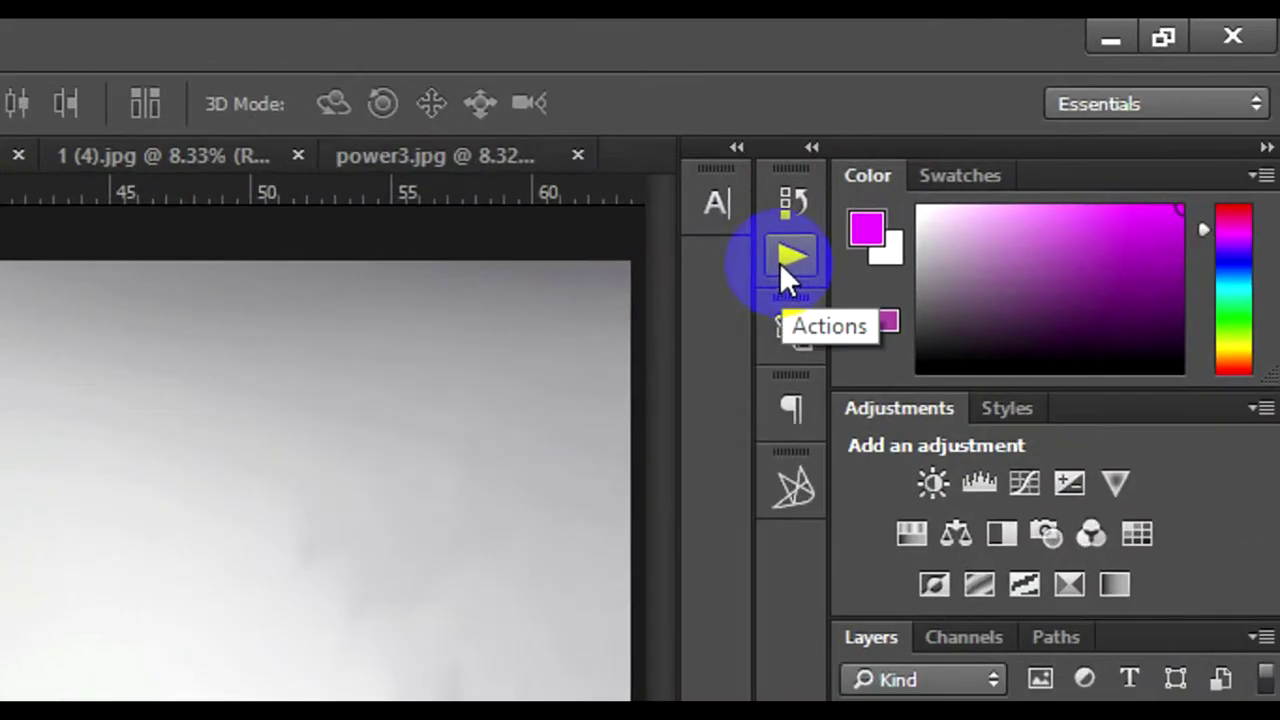
left_click(845, 232)
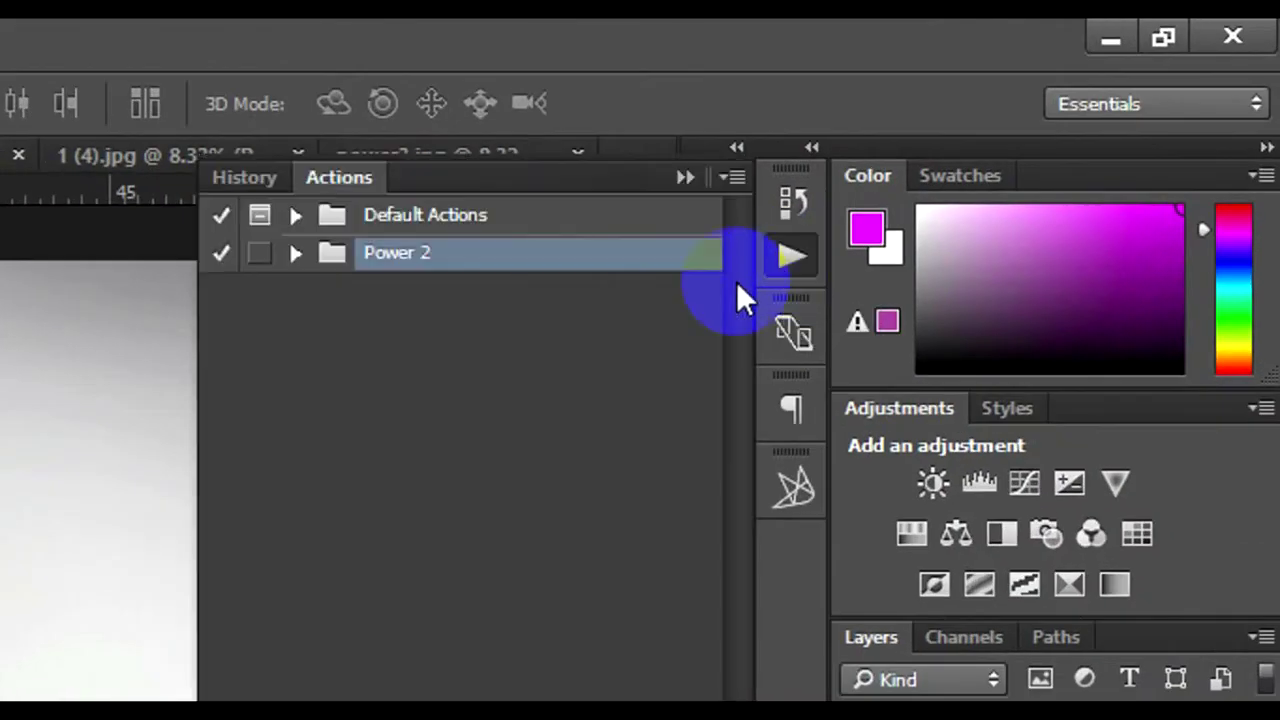
left_click(316, 255)
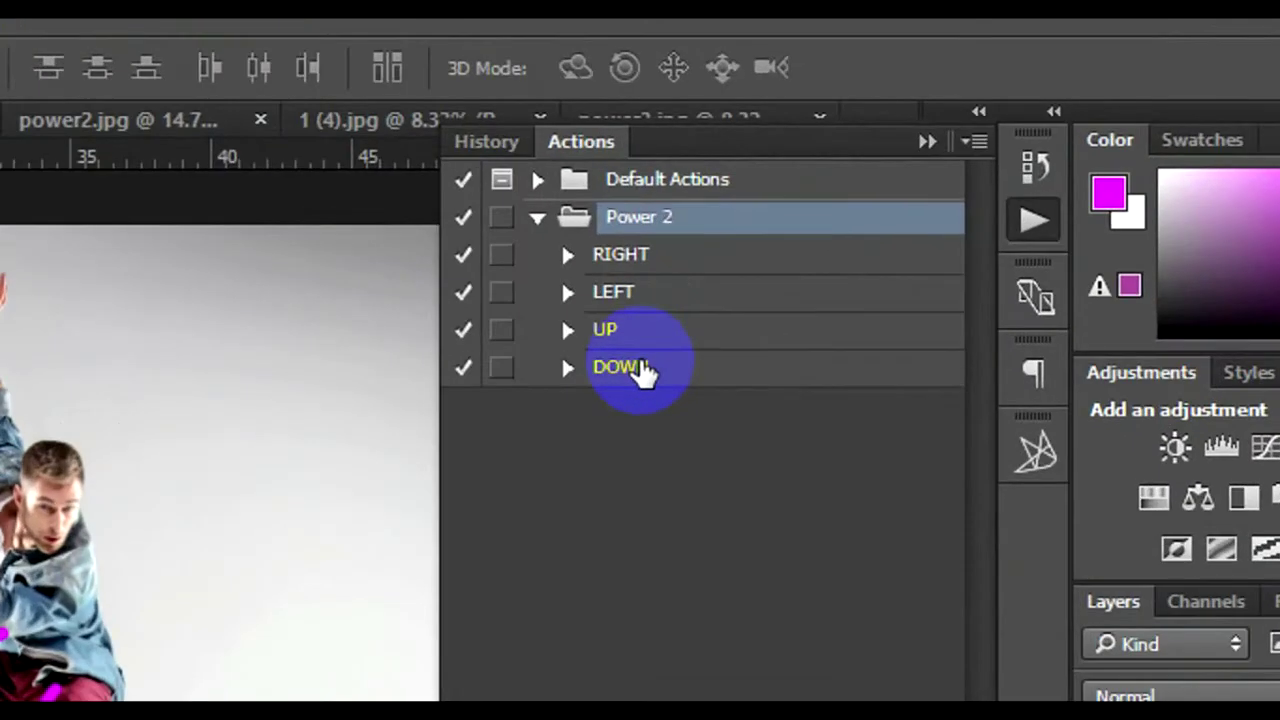
left_click(838, 211)
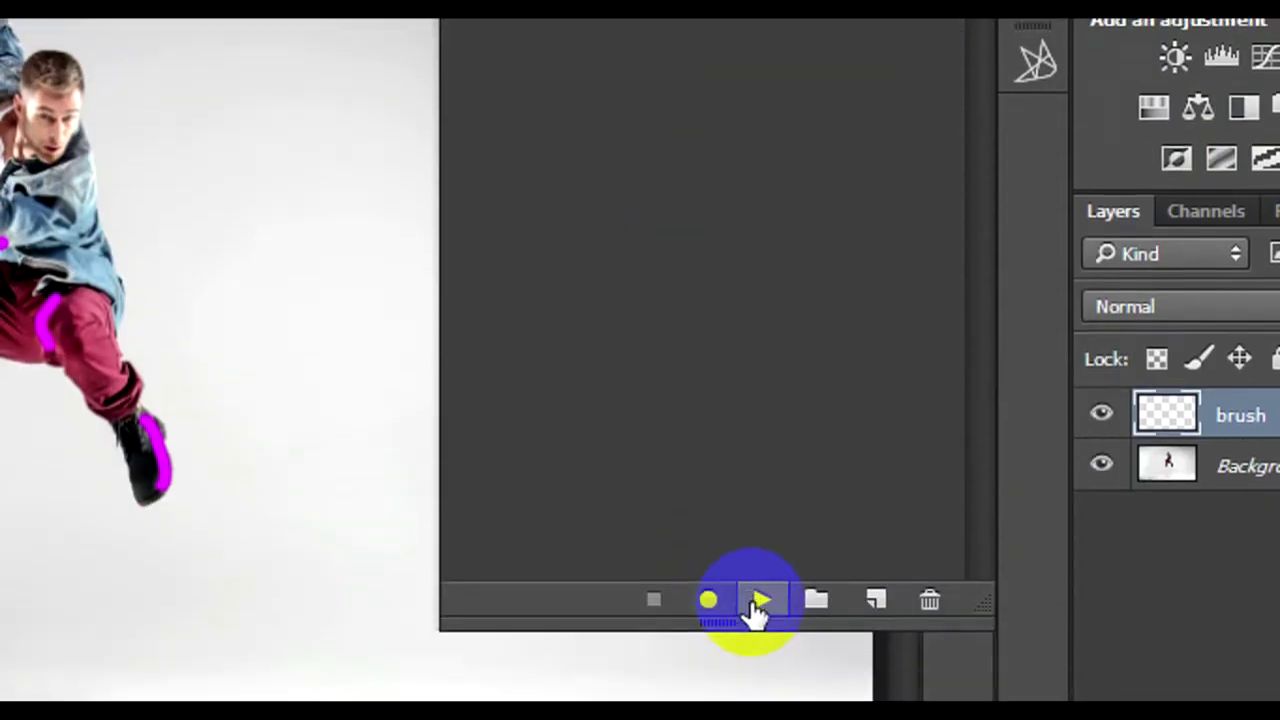
left_click(760, 548)
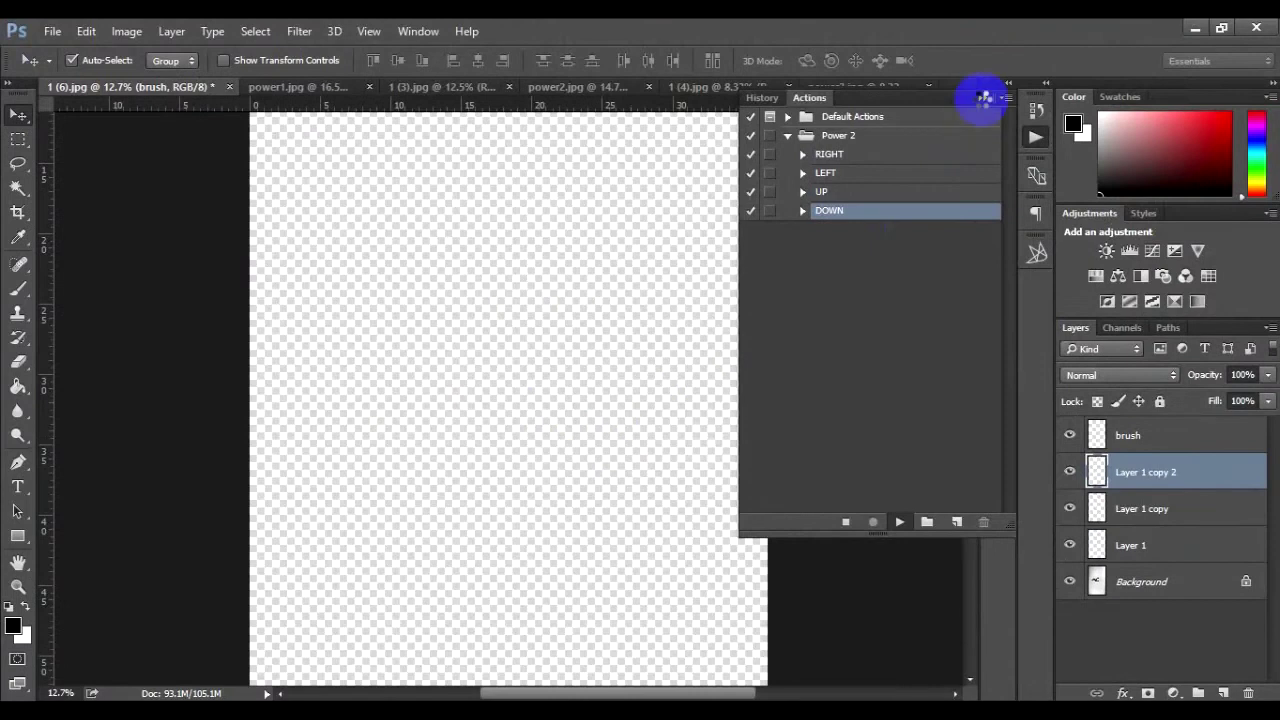
- Collapse the Actions panel while the DOWN action builds its T_12–T_20 and Darken_Effect layers
double_click(980, 98)
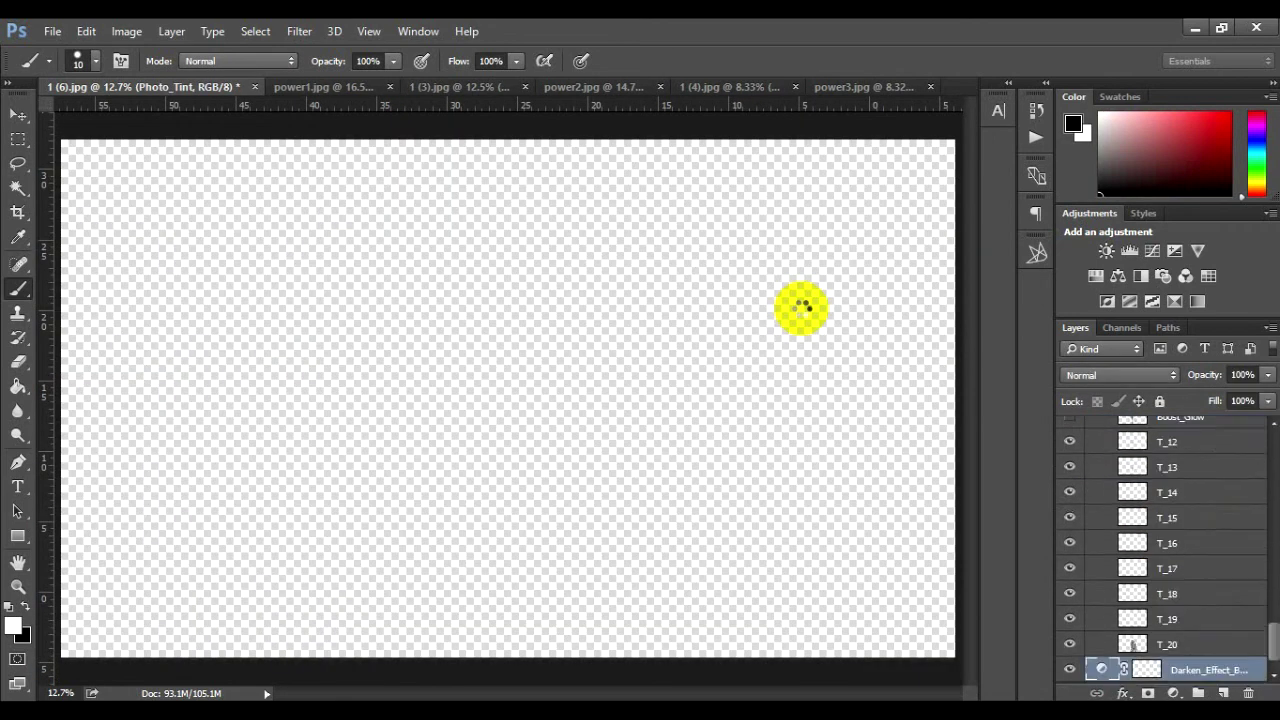
- Zoom in on the finished leg effect and scroll the Layers panel toward the Color_1 layer
scroll(516, 430, "up", 2)
scroll(516, 430, "up", 2)
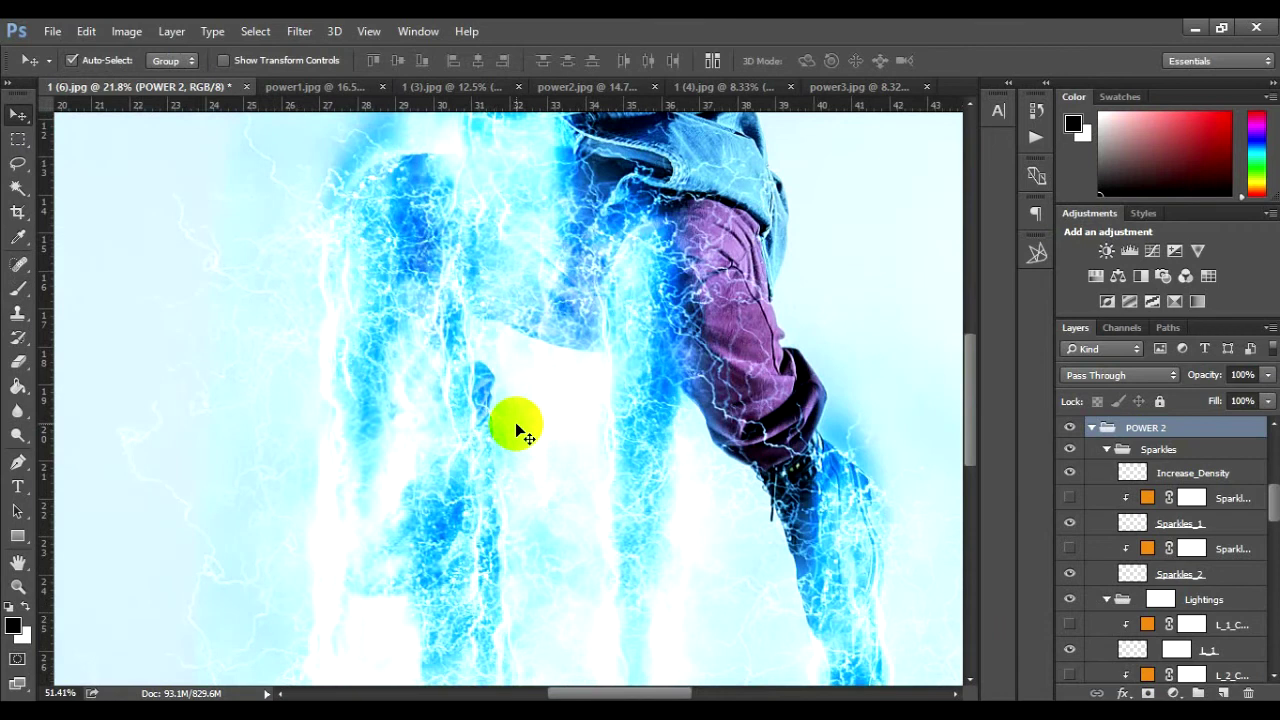
scroll(516, 430, "up", 1)
scroll(516, 430, "down", 2)
scroll(516, 430, "down", 2)
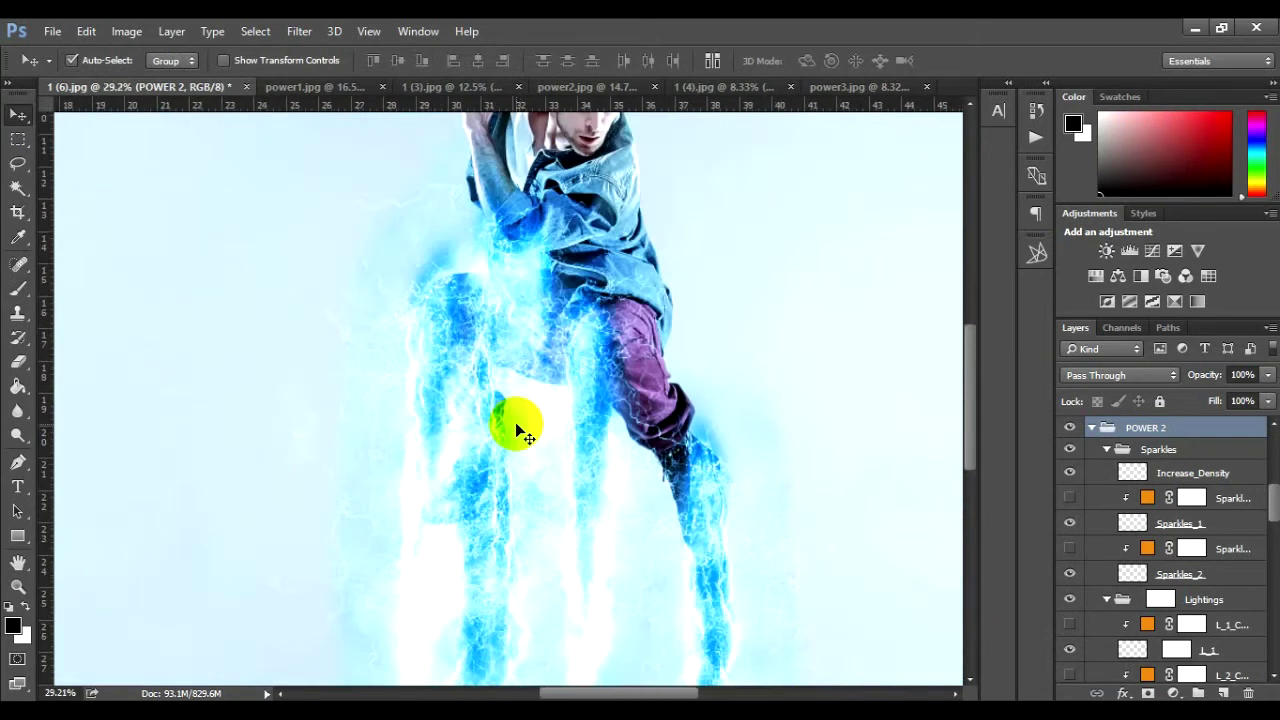
scroll(516, 430, "down", 1)
scroll(516, 422, "down", 1)
scroll(516, 422, "down", 2)
scroll(516, 422, "up", 2)
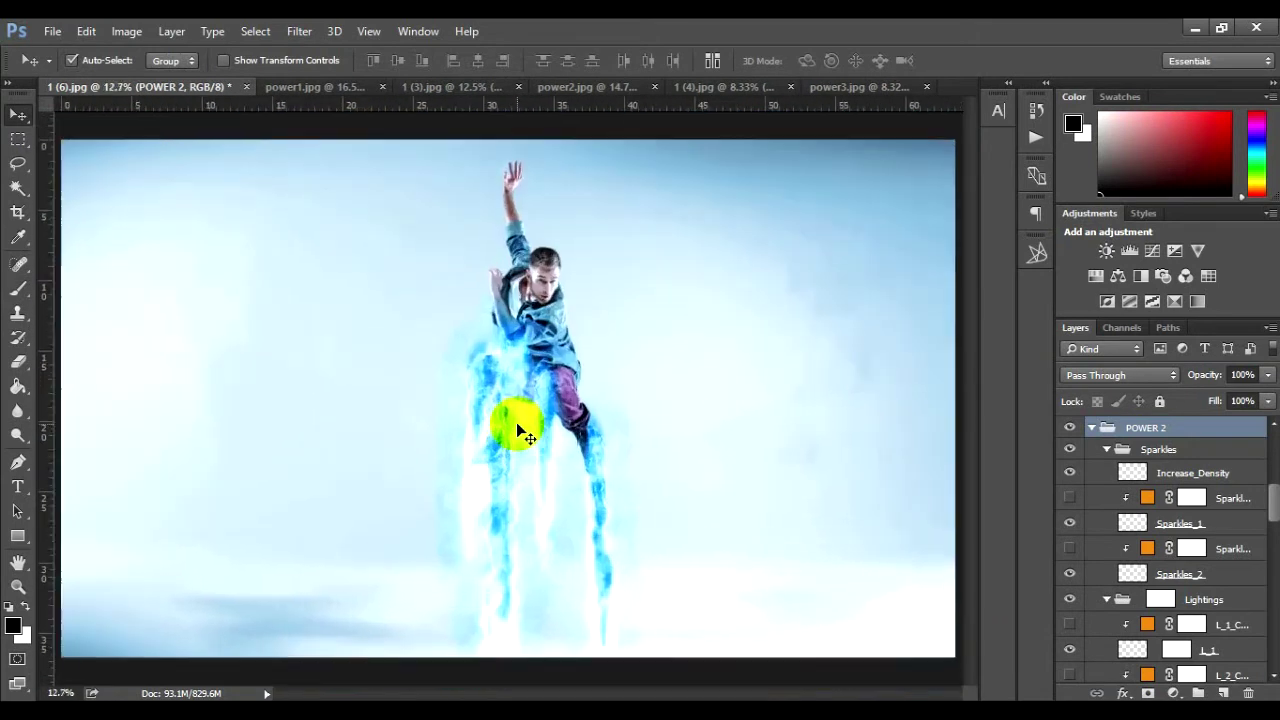
scroll(516, 422, "up", 1)
scroll(517, 428, "up", 1)
scroll(517, 428, "up", 1)
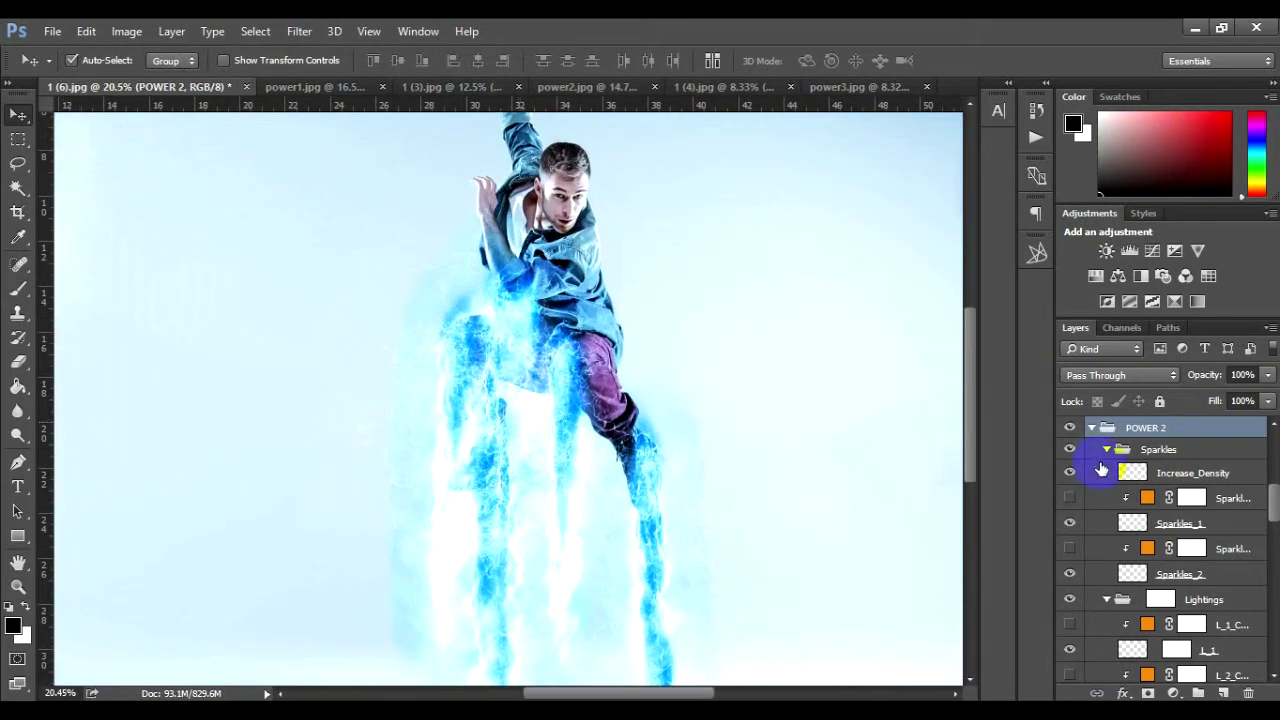
scroll(1110, 514, "up", 2)
scroll(1114, 510, "up", 3)
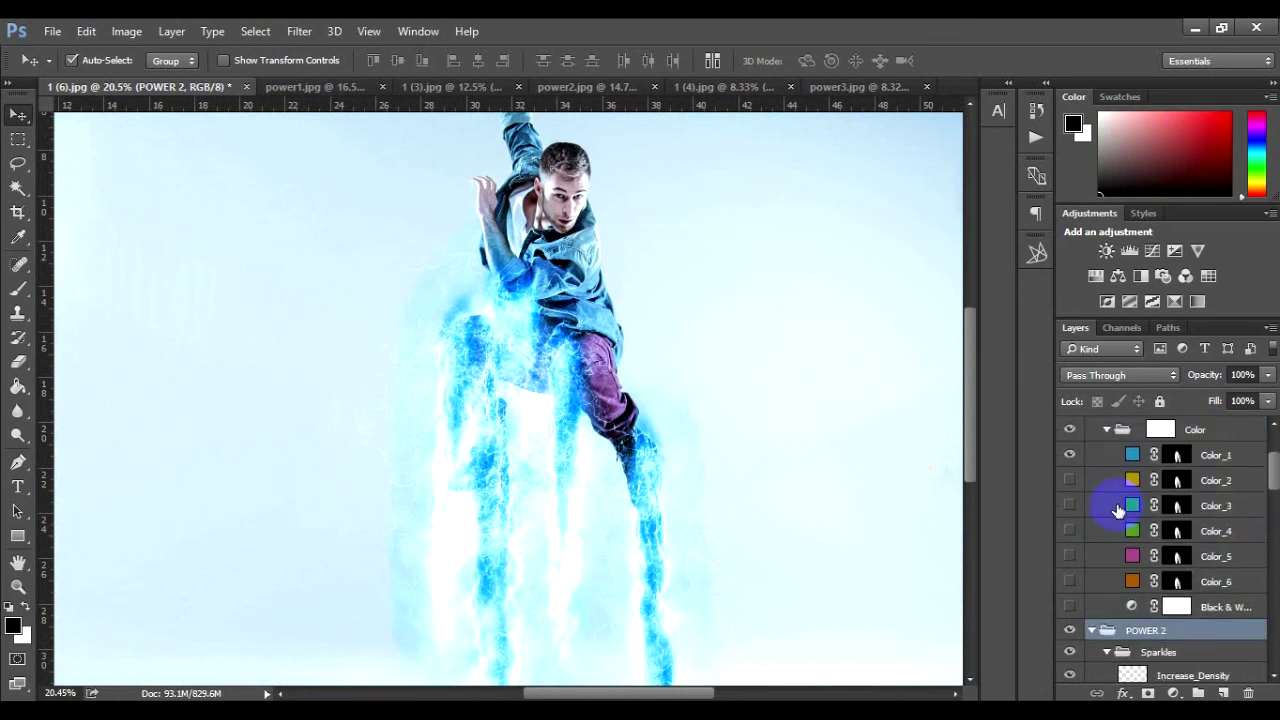
scroll(1118, 510, "up", 1)
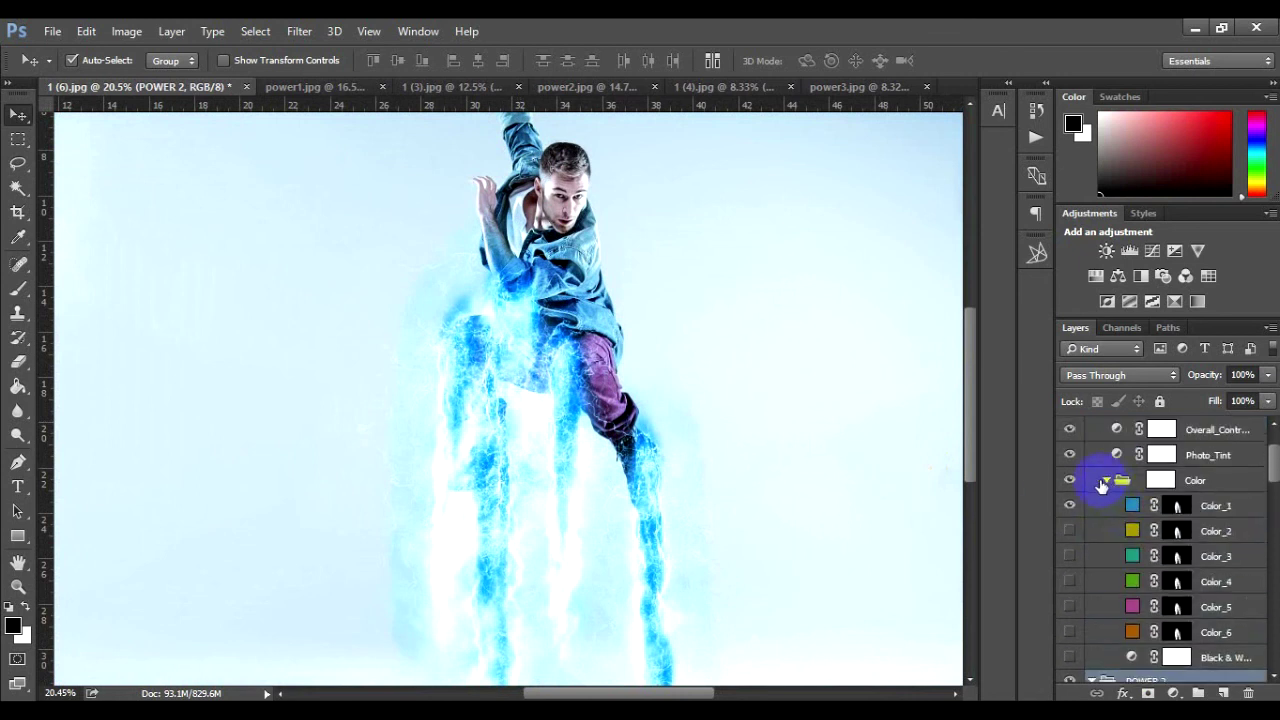
scroll(1118, 470, "up", 1)
scroll(1118, 470, "up", 1)
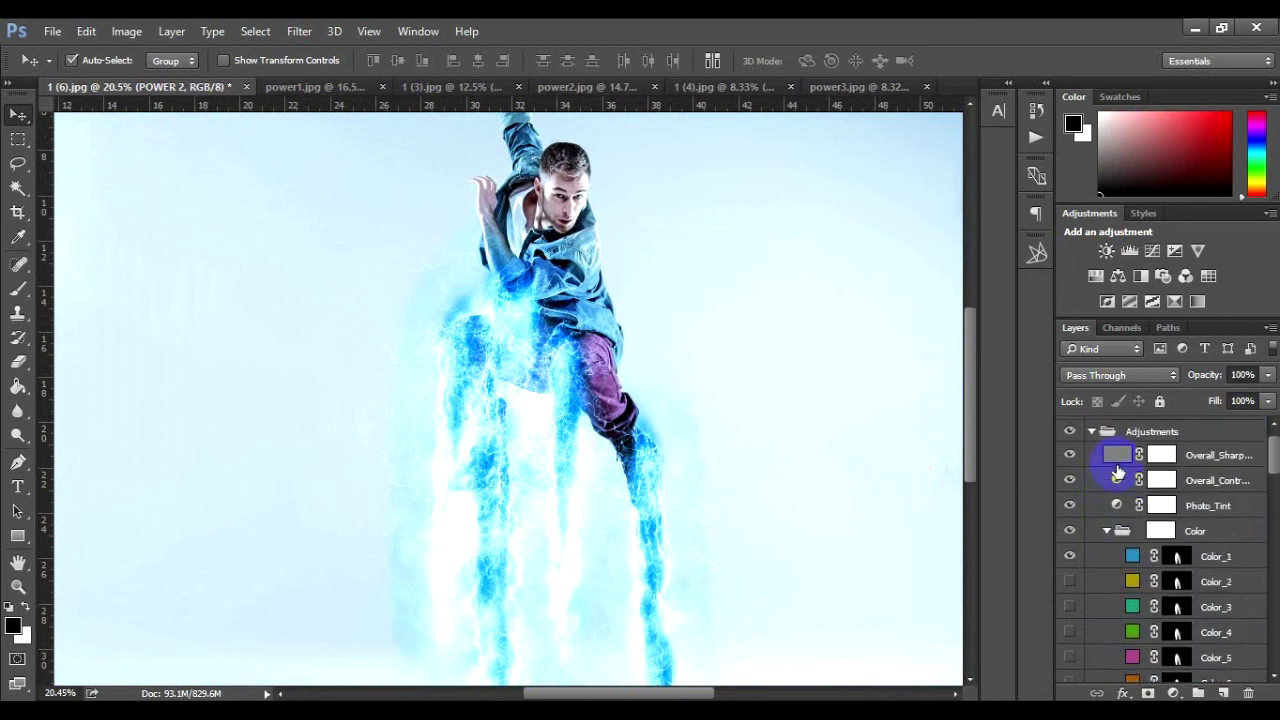
- Hide the blue Color_1 tint and preview yellow, green and cyan leg energy with Color_2–Color_4
left_click(1070, 557)
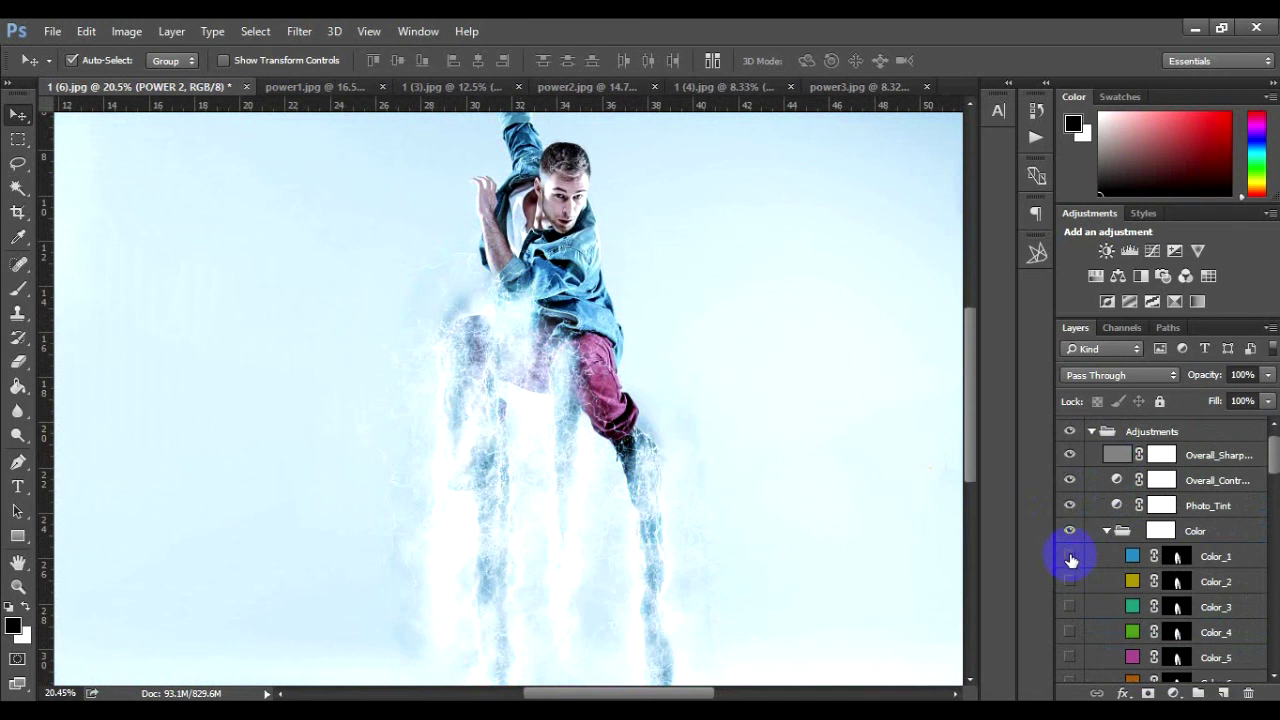
left_click(1071, 581)
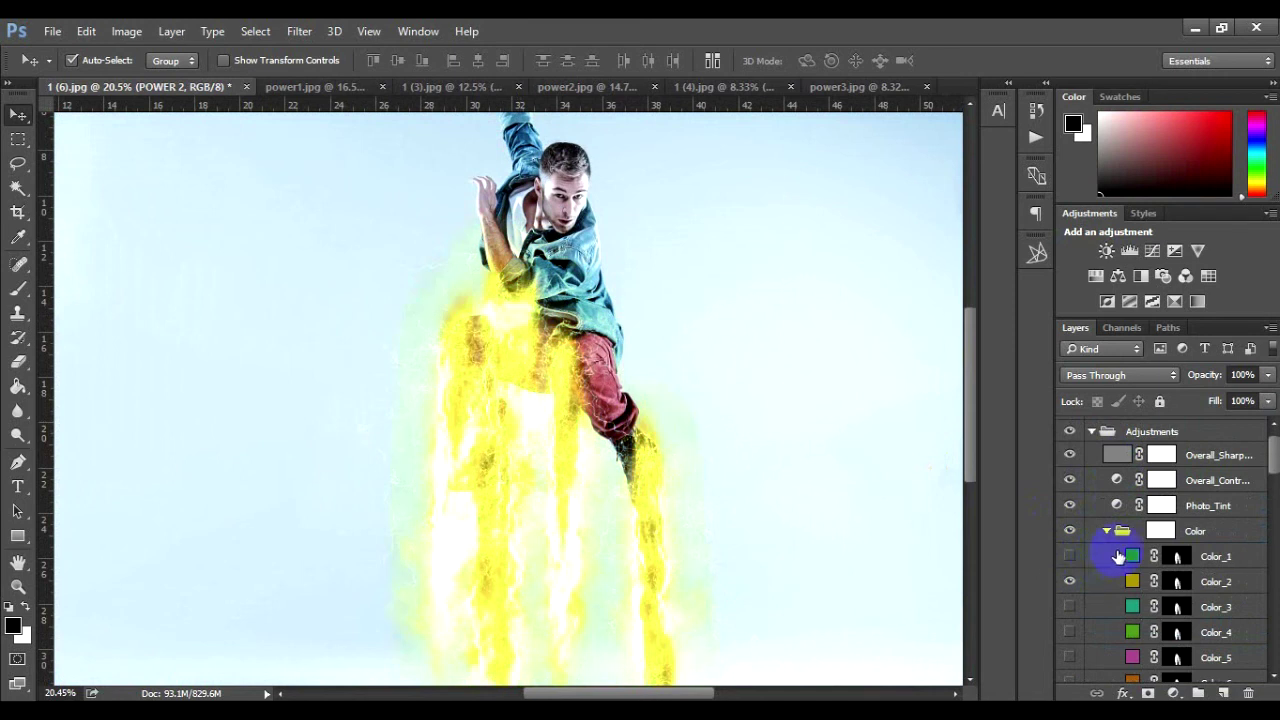
scroll(1118, 557, "down", 1)
scroll(699, 528, "down", 2)
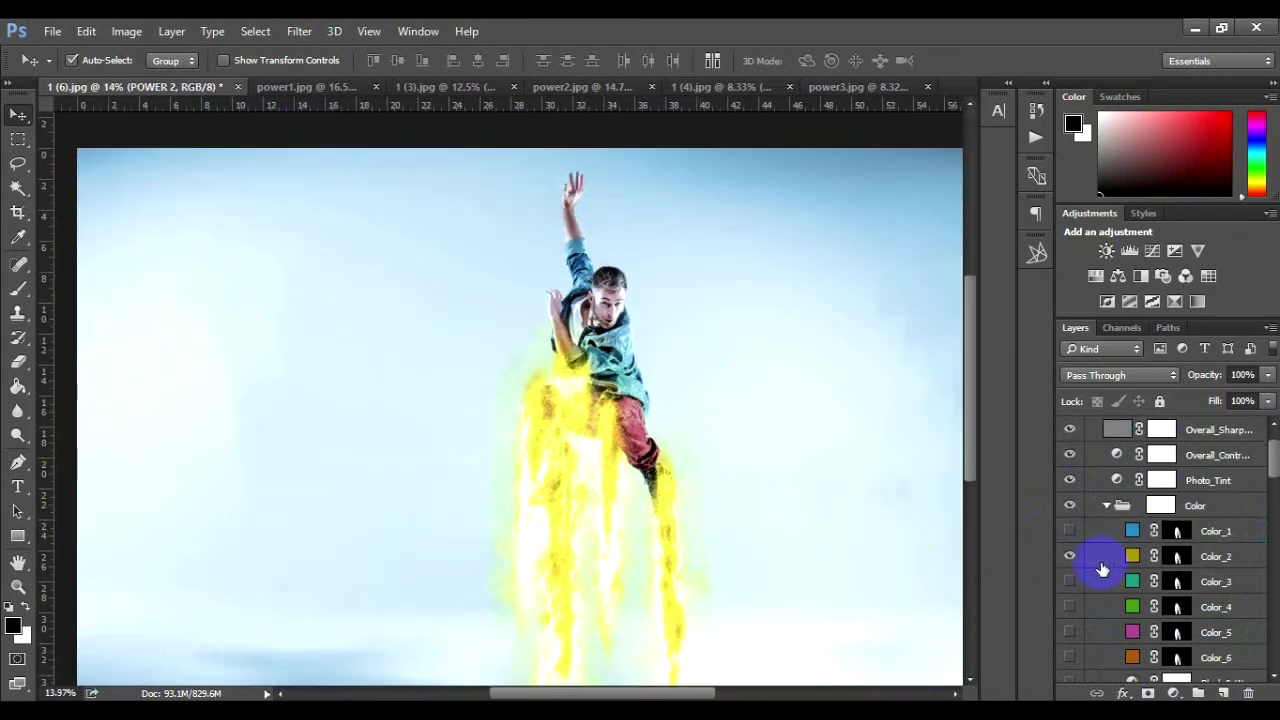
left_click(1069, 581)
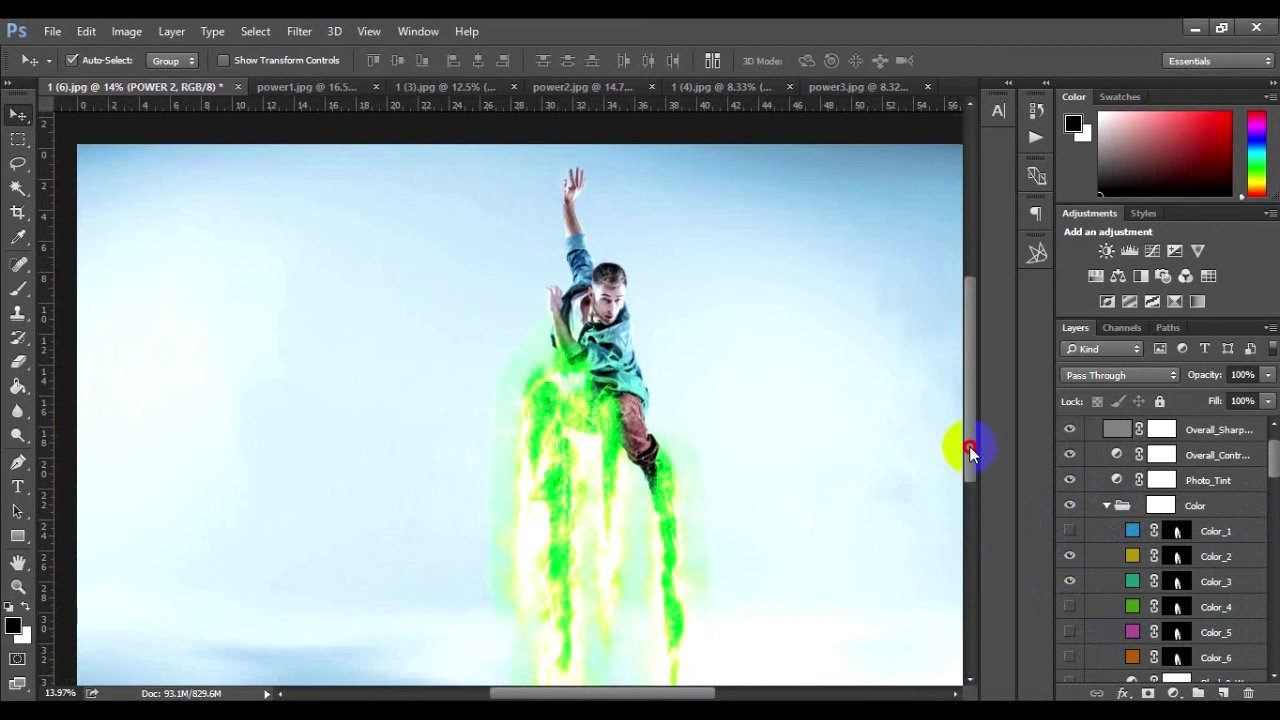
left_click_drag(968, 449, 968, 485)
left_click(1069, 558)
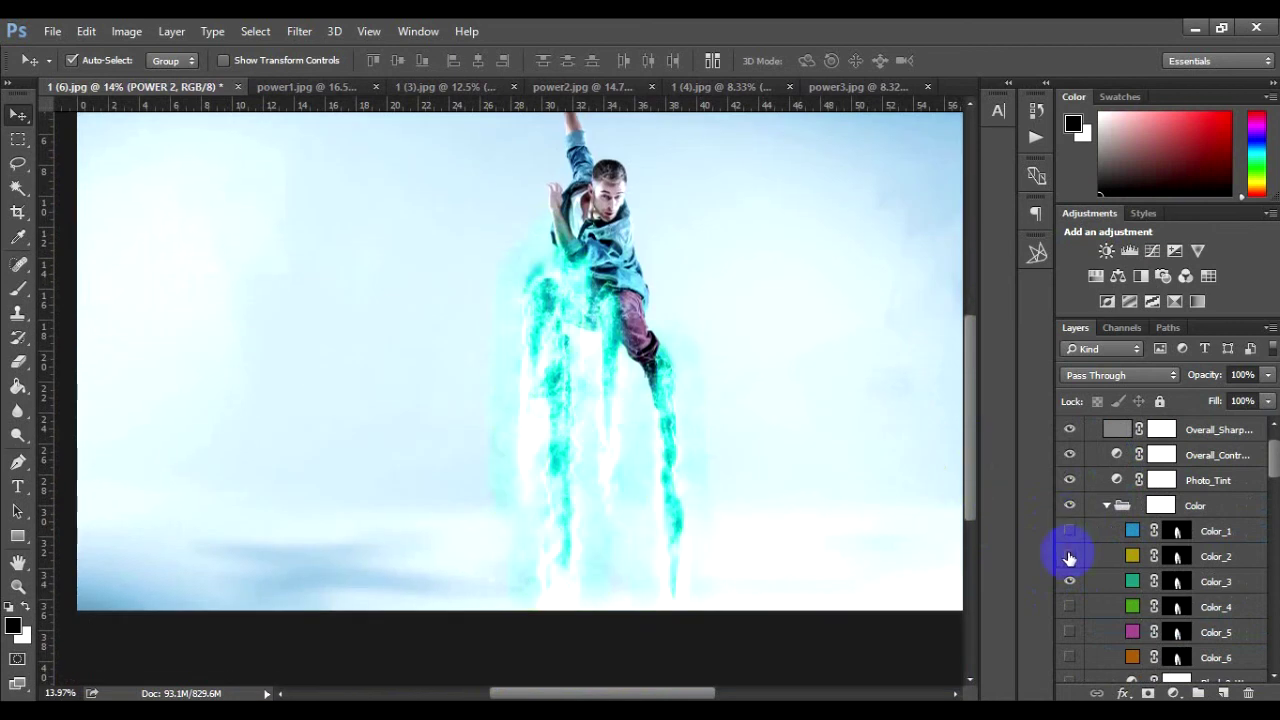
left_click(1070, 607)
left_click(1070, 585)
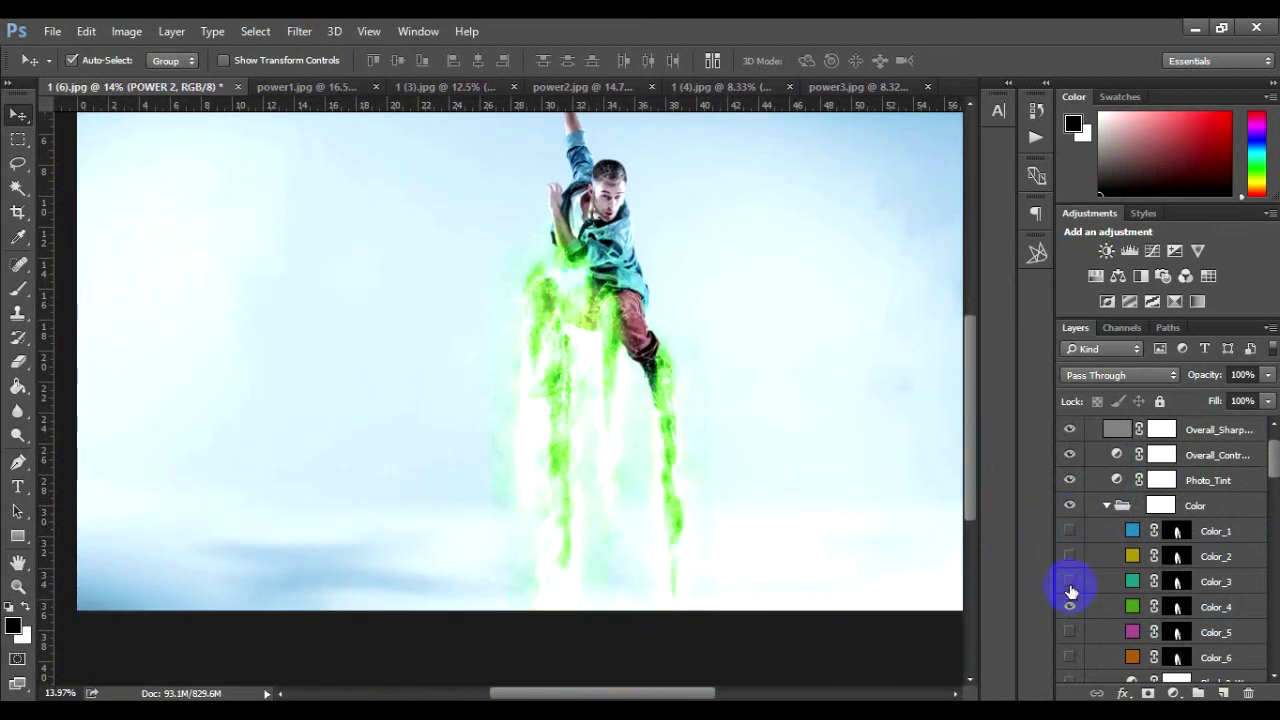
- Preview the magenta Color_5 and orange fire Color_6 variants, then return the energy to blue
left_click(1071, 636)
left_click(1071, 634)
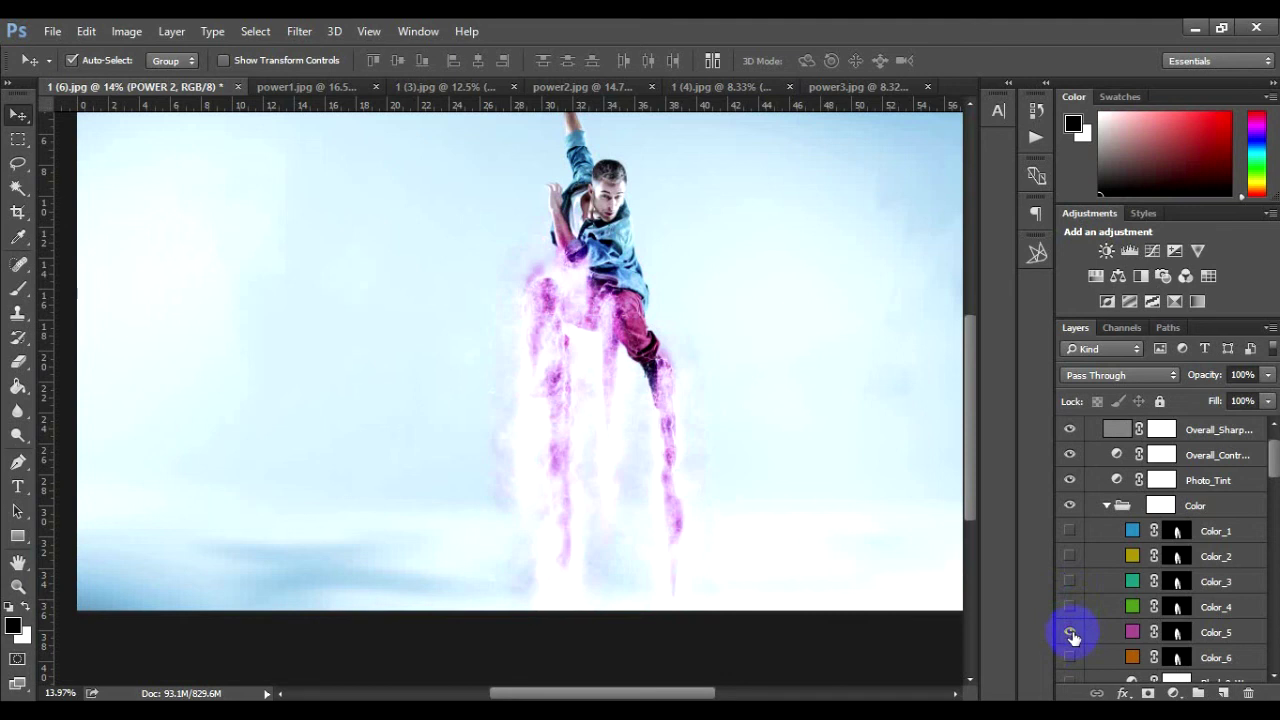
left_click(1070, 656)
left_click(1071, 633)
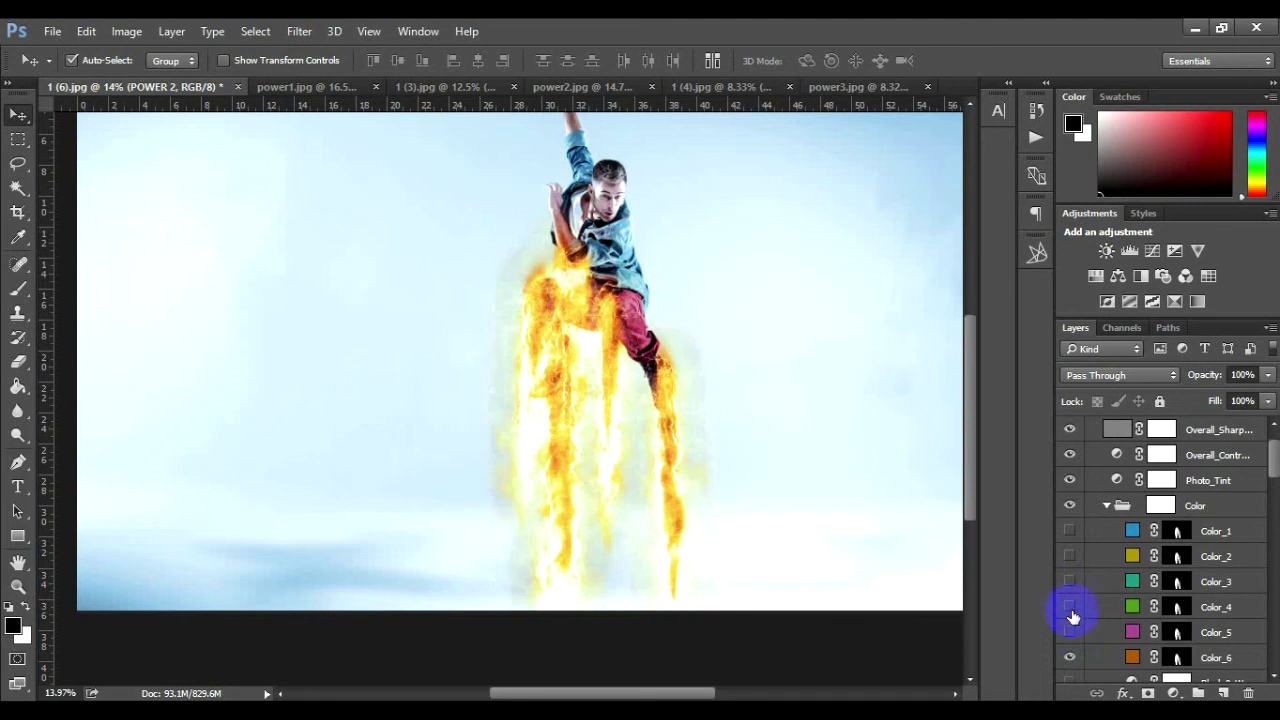
left_click(1071, 557)
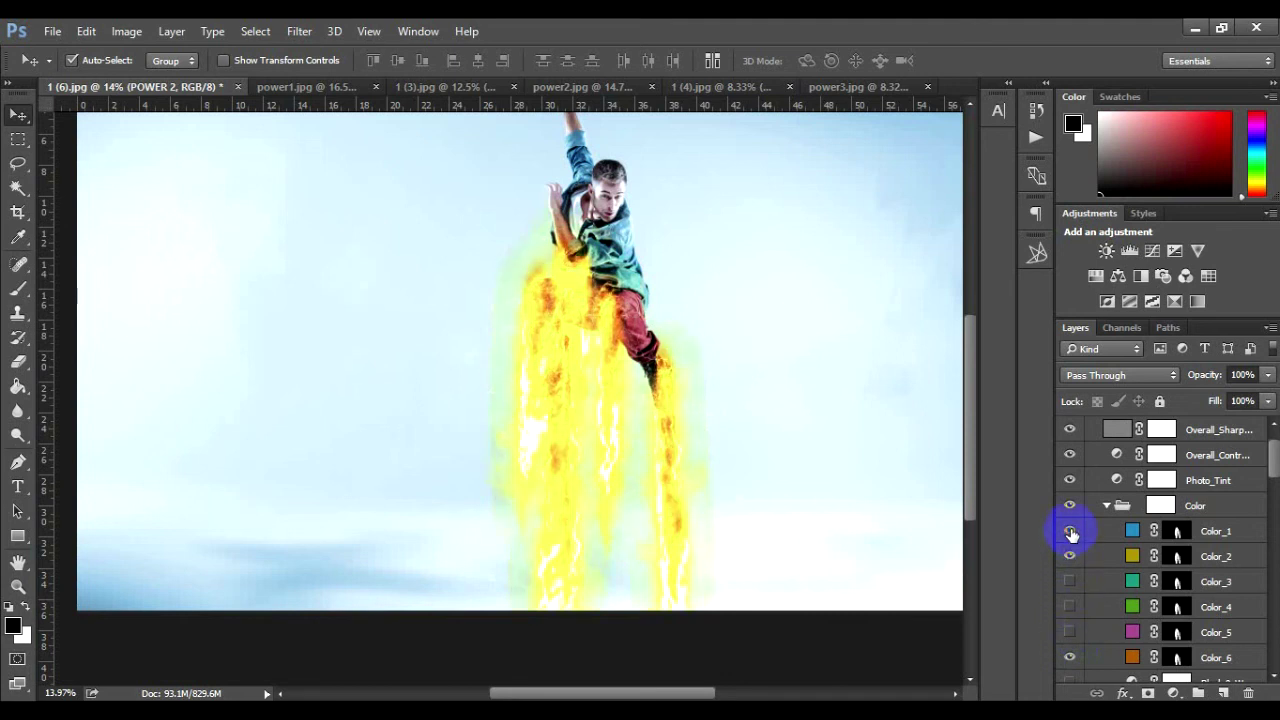
left_click(1070, 657)
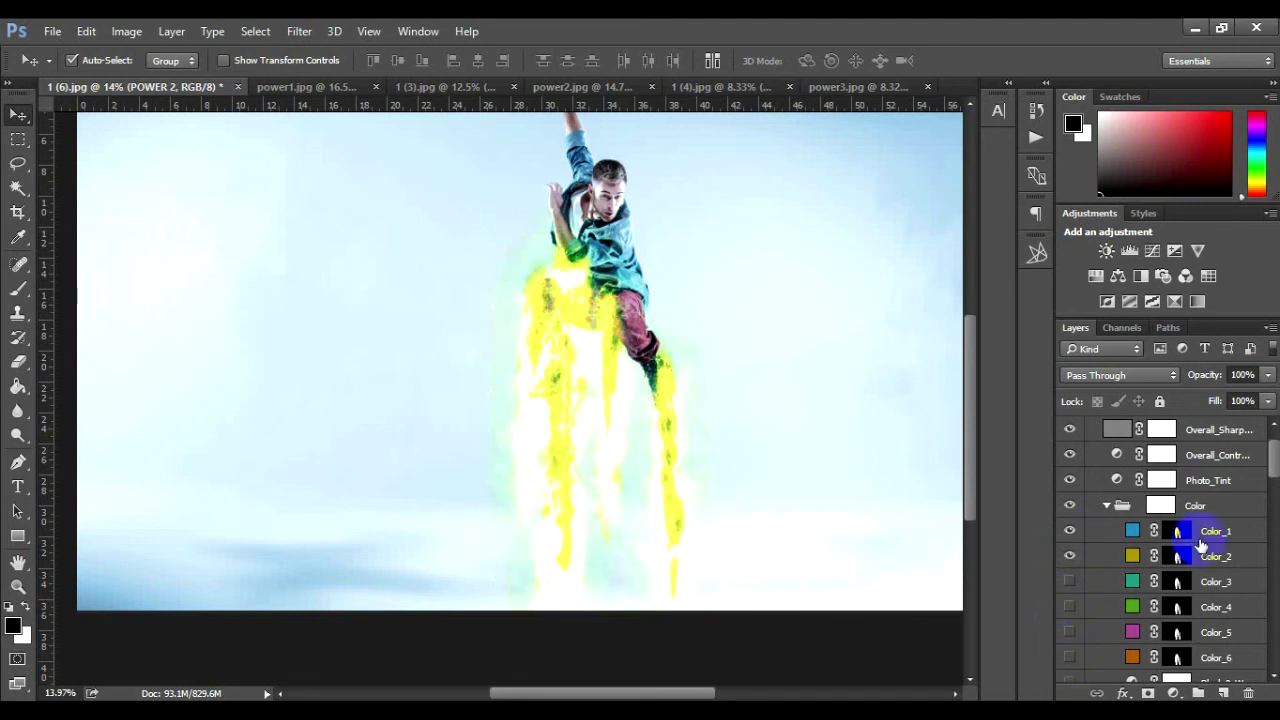
left_click(1070, 556)
left_click_drag(1275, 462, 1270, 660)
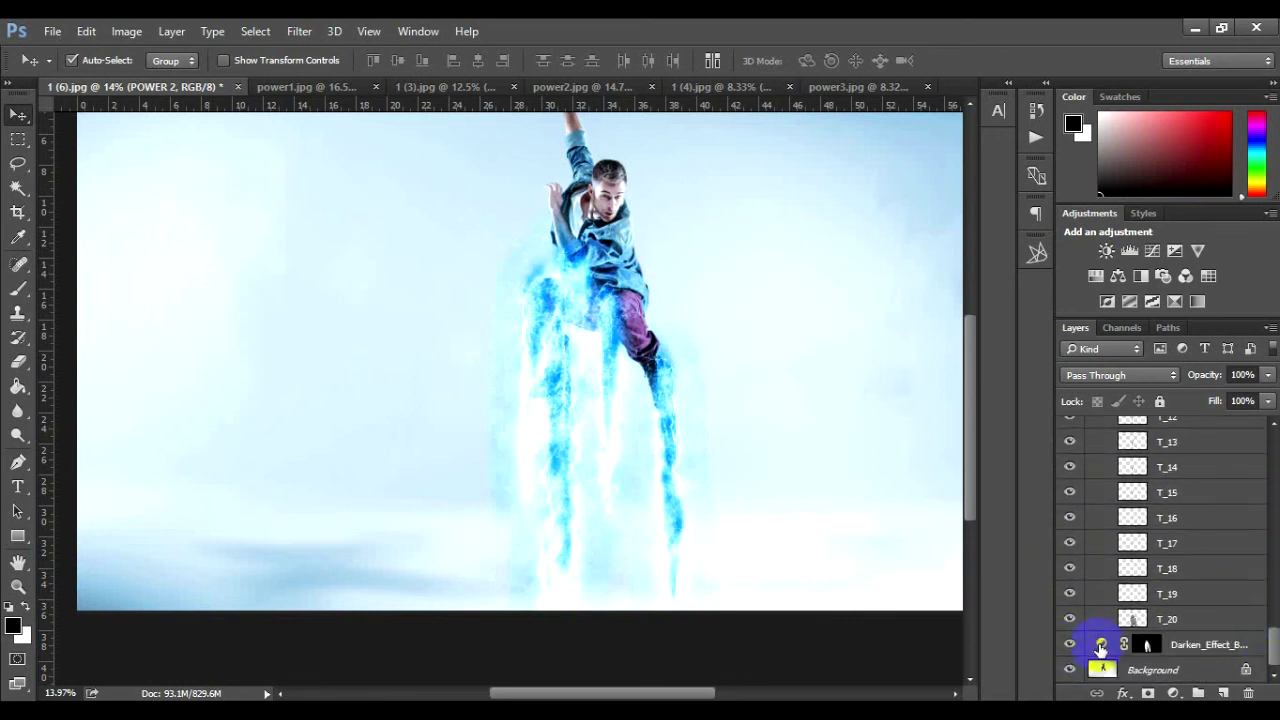
- Set the Darken_Effect_Background Hue/Saturation sliders to Hue +37, Saturation +36, Lightness -2
double_click(1100, 645)
left_click_drag(349, 183, 905, 200)
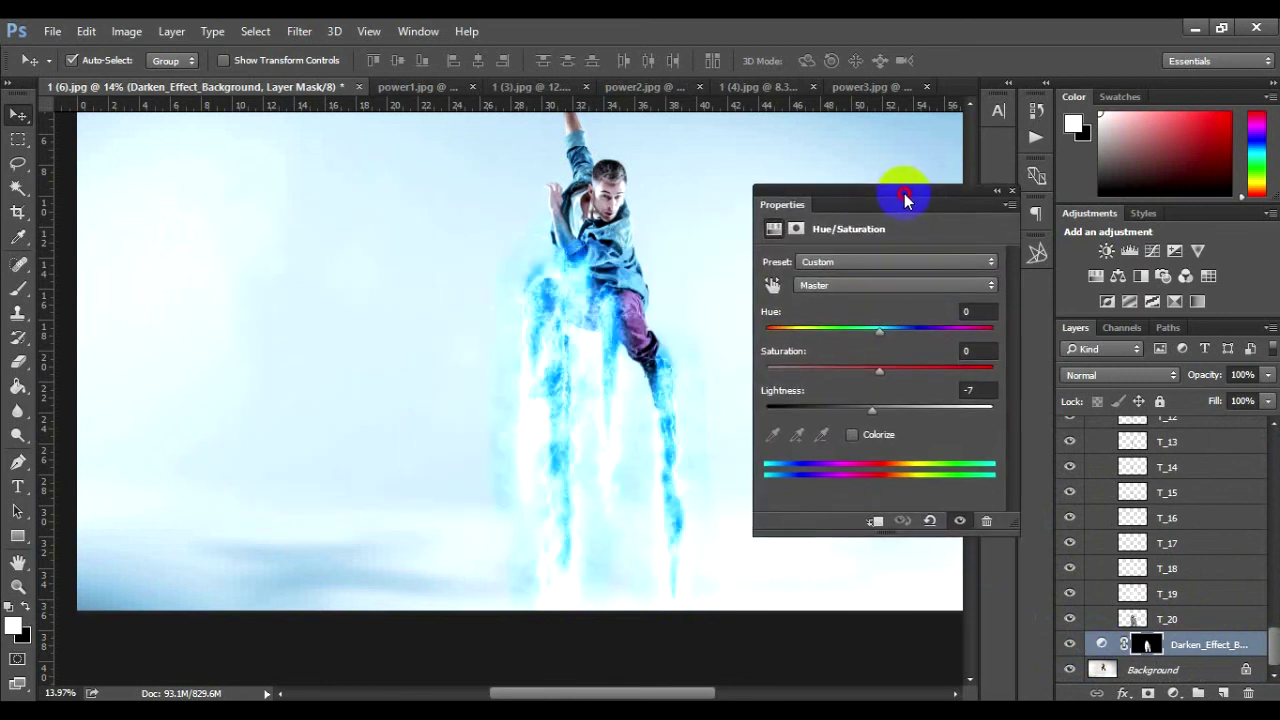
left_click_drag(879, 340, 818, 347)
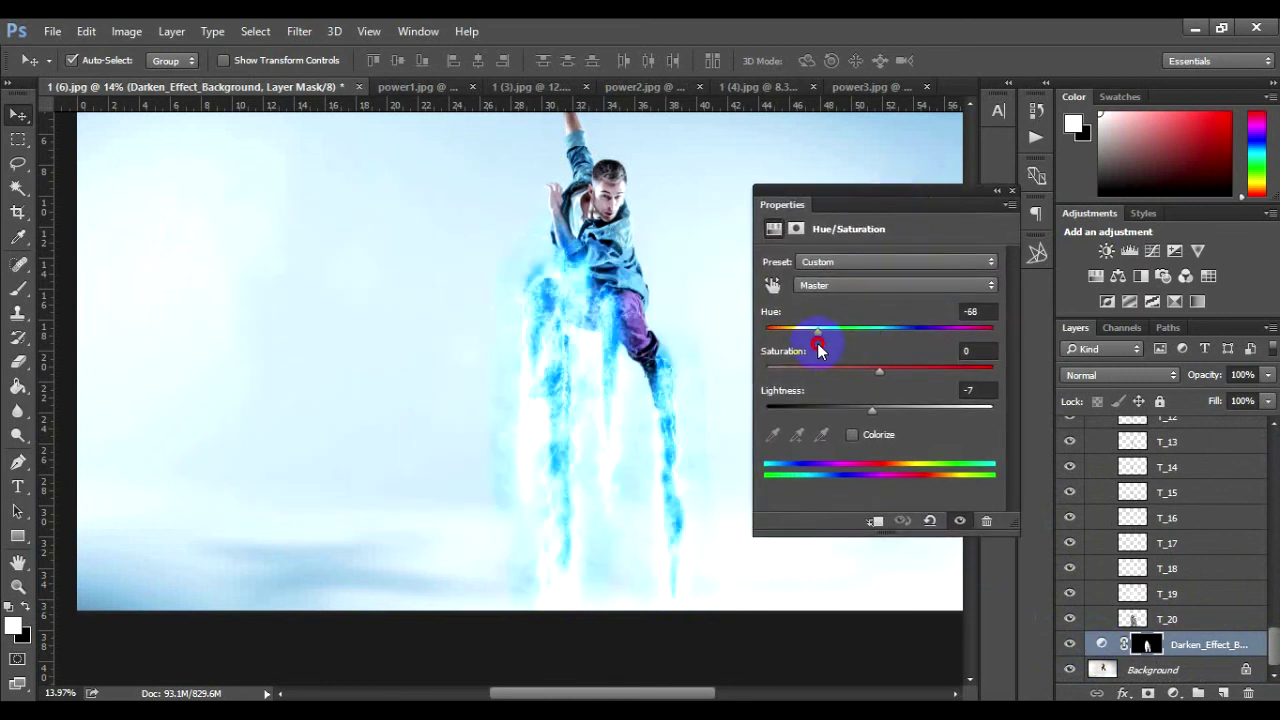
mouse_move(860, 377)
left_mouse_down()
mouse_move(829, 373)
mouse_move(954, 362)
left_mouse_up()
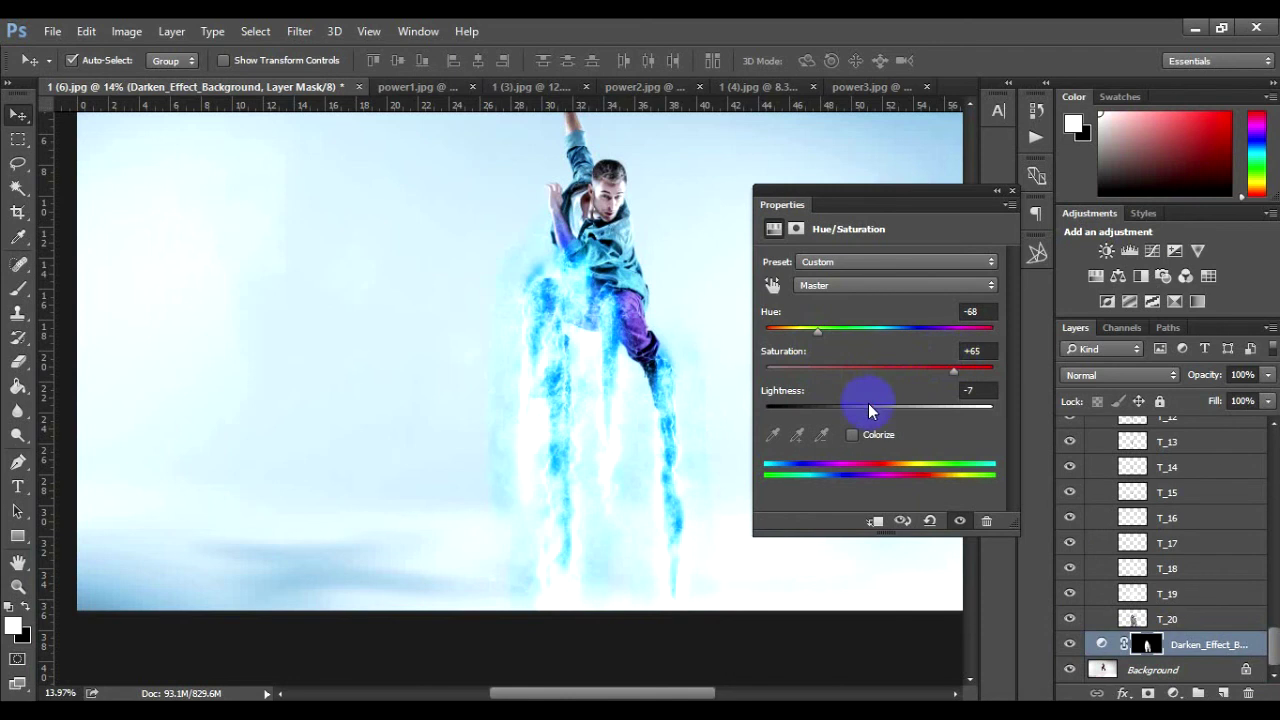
mouse_move(871, 407)
left_mouse_down()
mouse_move(890, 403)
mouse_move(868, 406)
left_mouse_up()
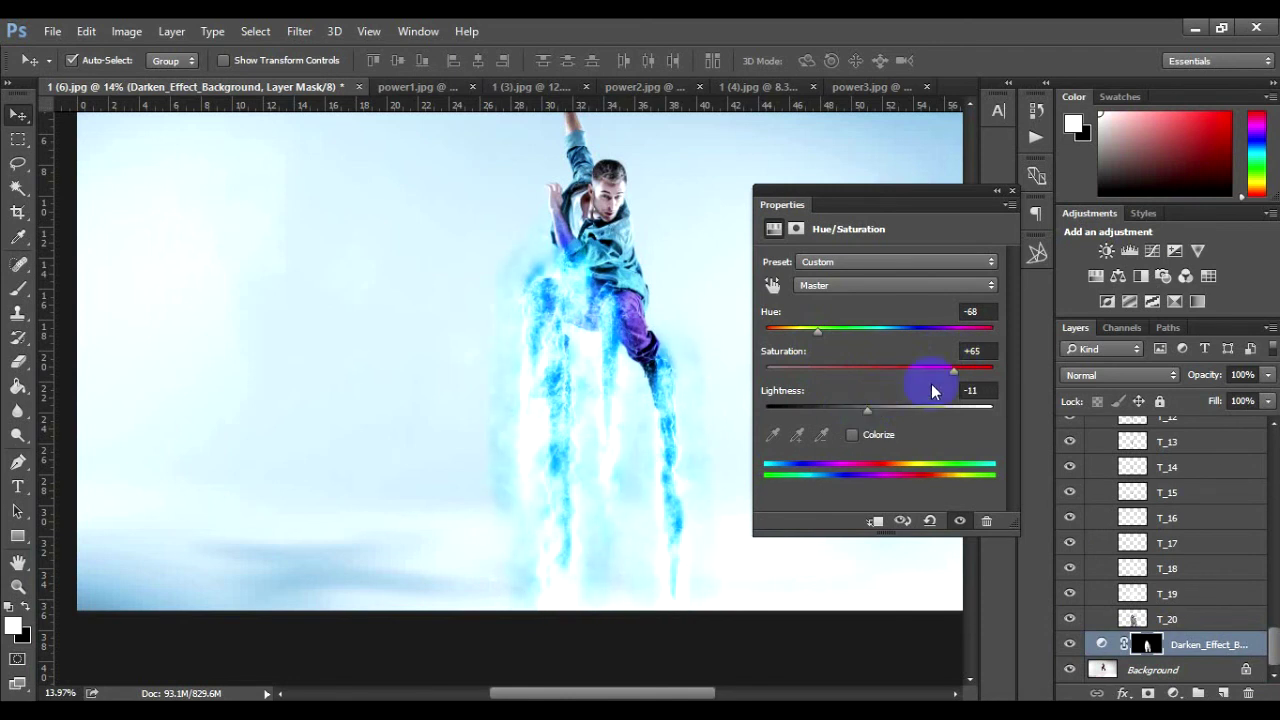
left_click_drag(953, 369, 951, 374)
left_click_drag(830, 334, 892, 326)
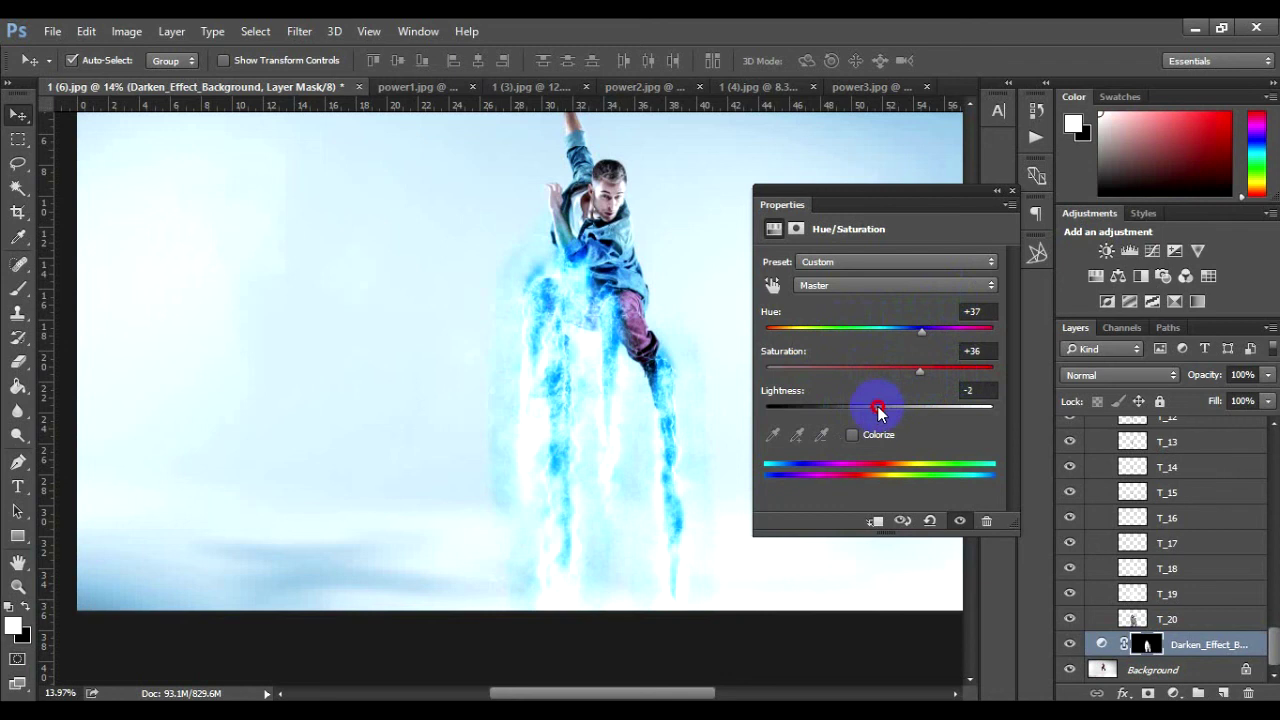
left_click(1011, 190)
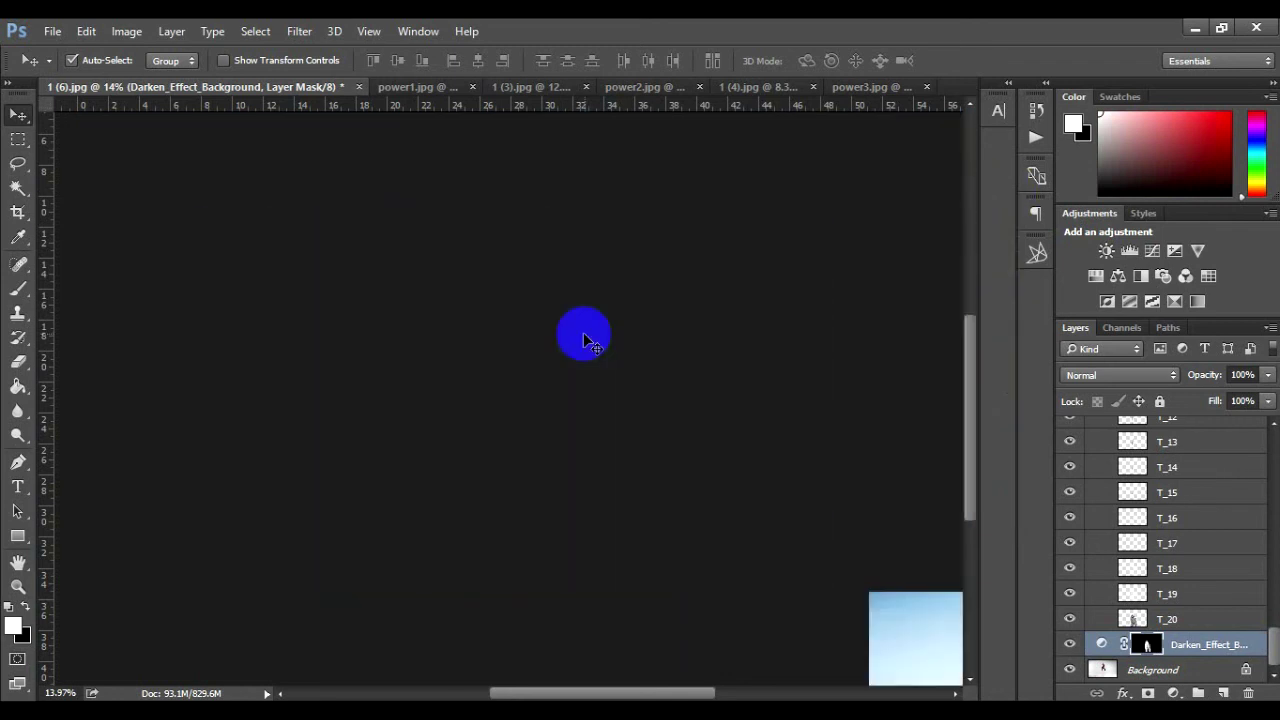
scroll(584, 337, "up", 1)
scroll(584, 337, "up", 1)
scroll(584, 337, "up", 1)
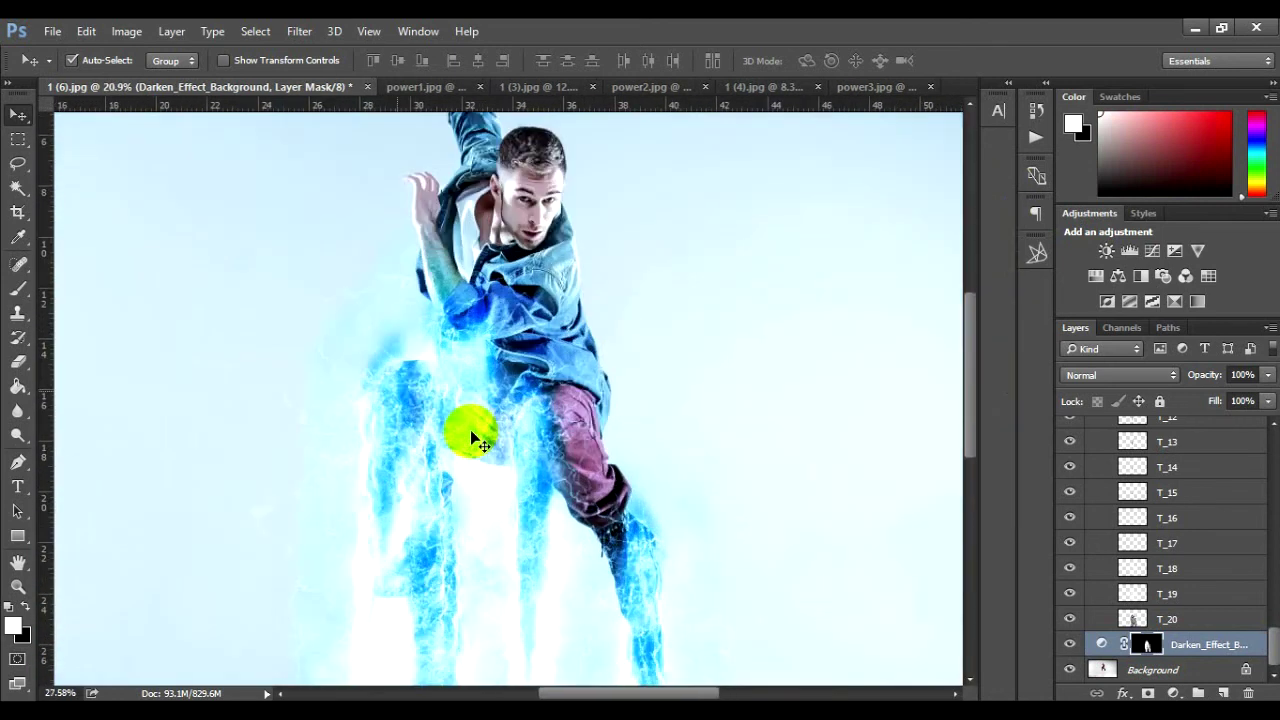
scroll(472, 435, "up", 1)
scroll(472, 435, "up", 2)
scroll(472, 435, "up", 2)
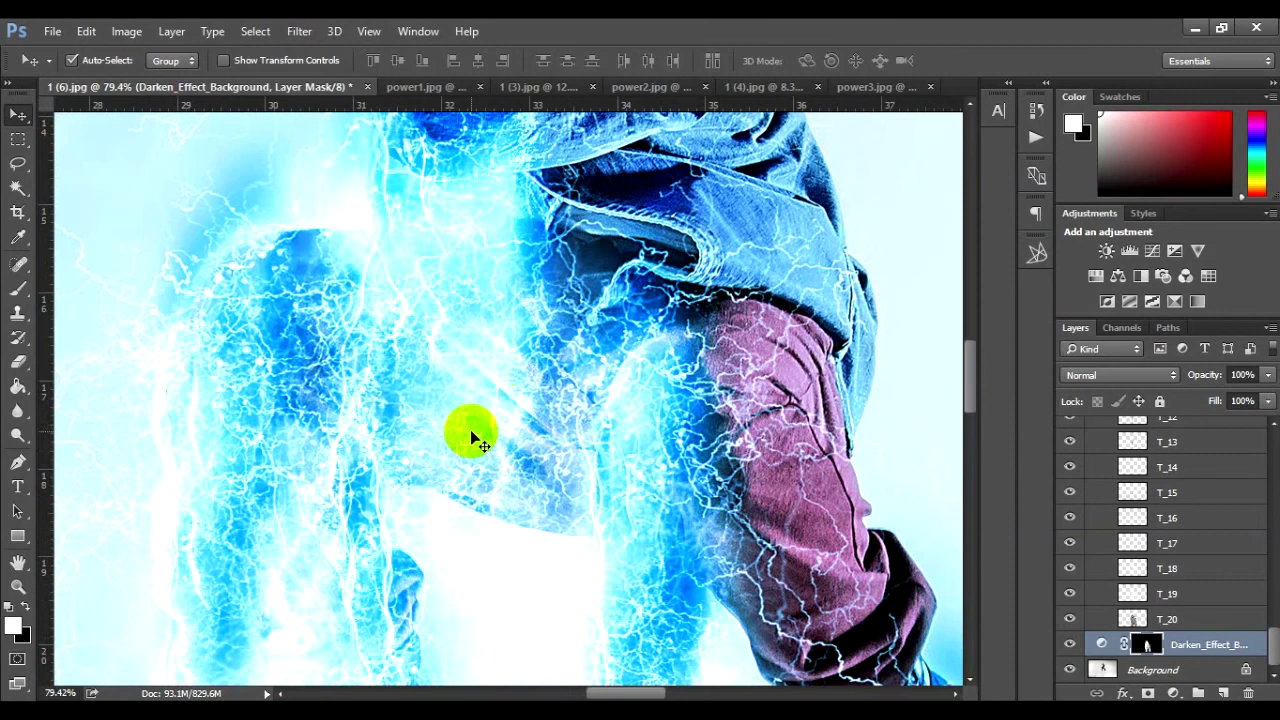
left_click_drag(543, 271, 592, 521)
left_click_drag(621, 382, 623, 423)
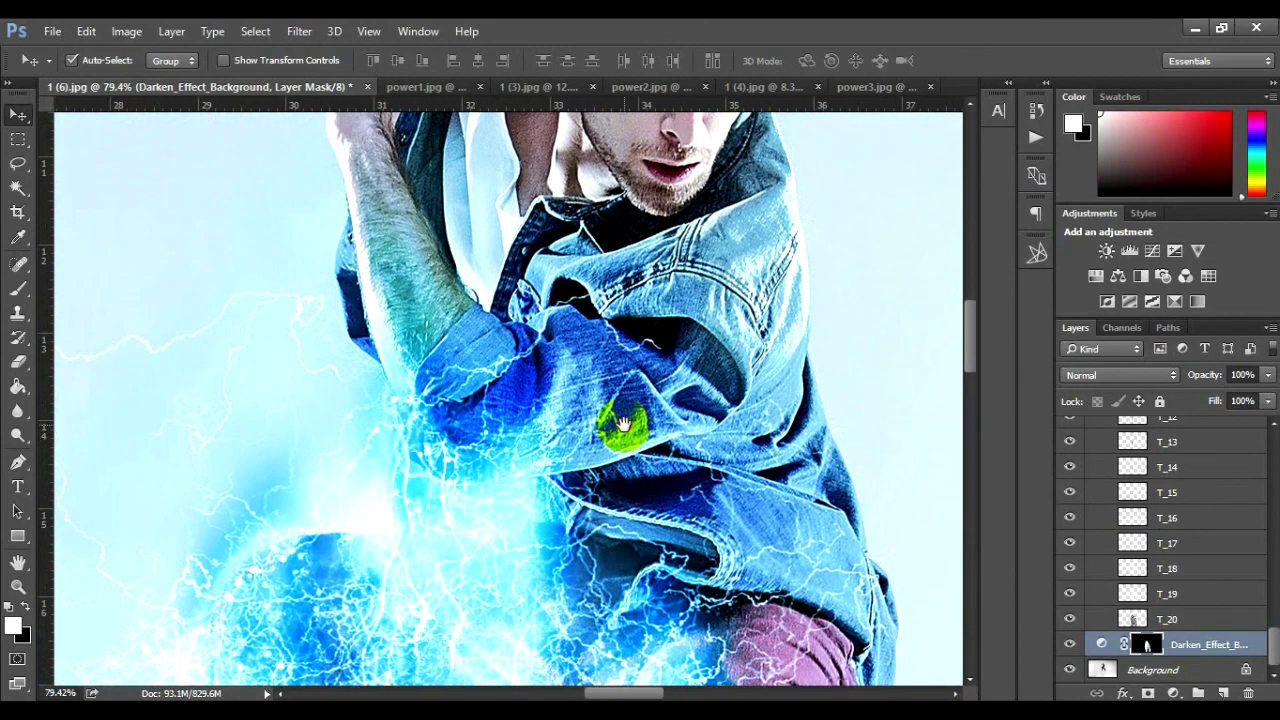
scroll(622, 450, "down", 3)
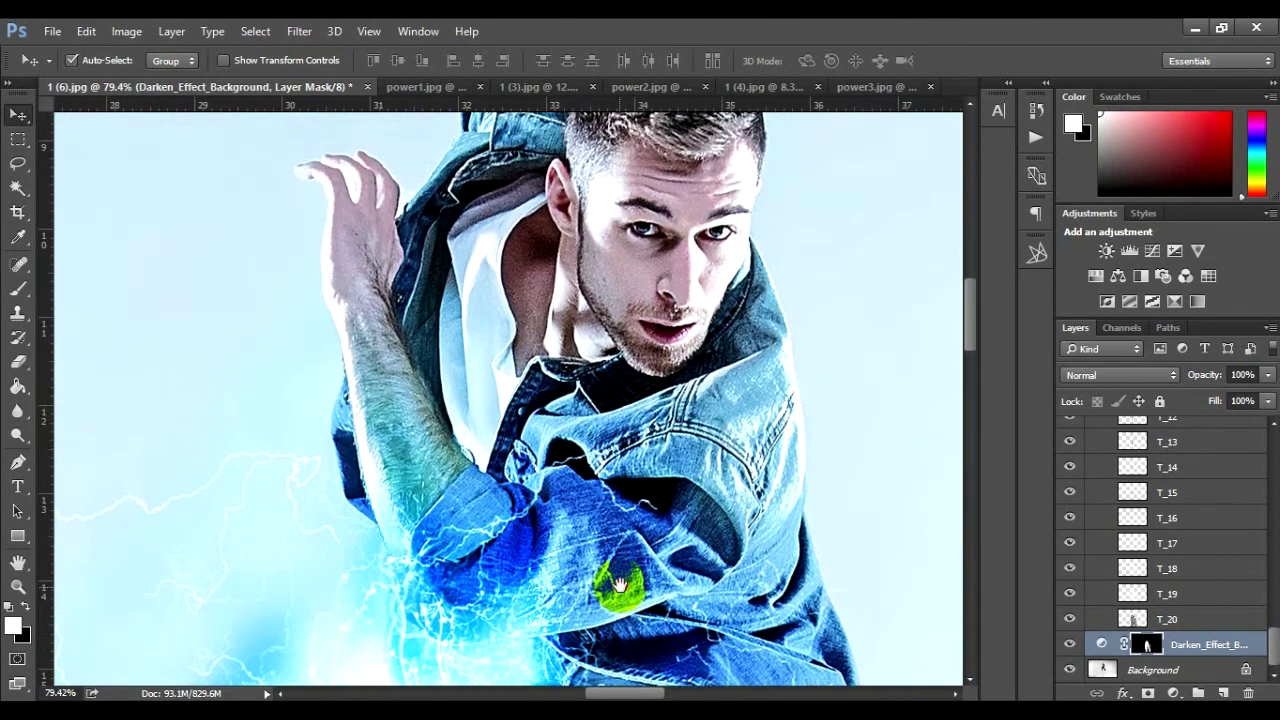
scroll(605, 550, "down", 3)
scroll(566, 571, "down", 2)
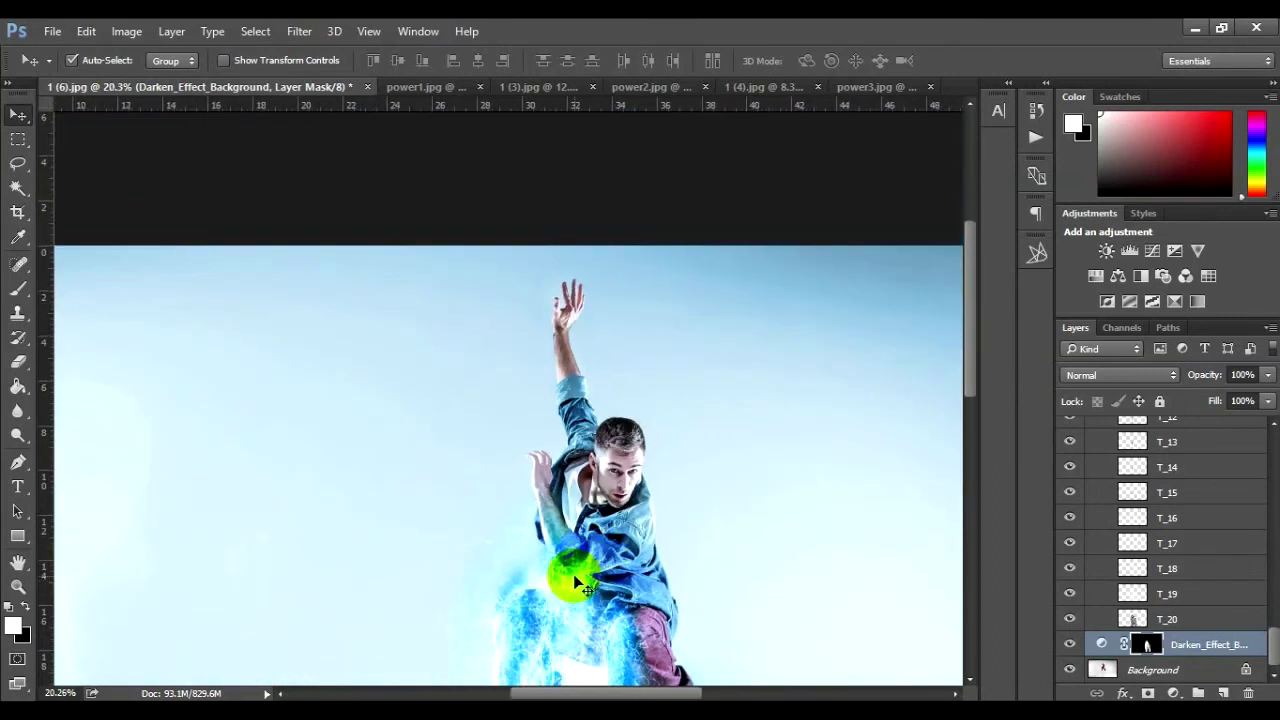
scroll(619, 324, "down", 2)
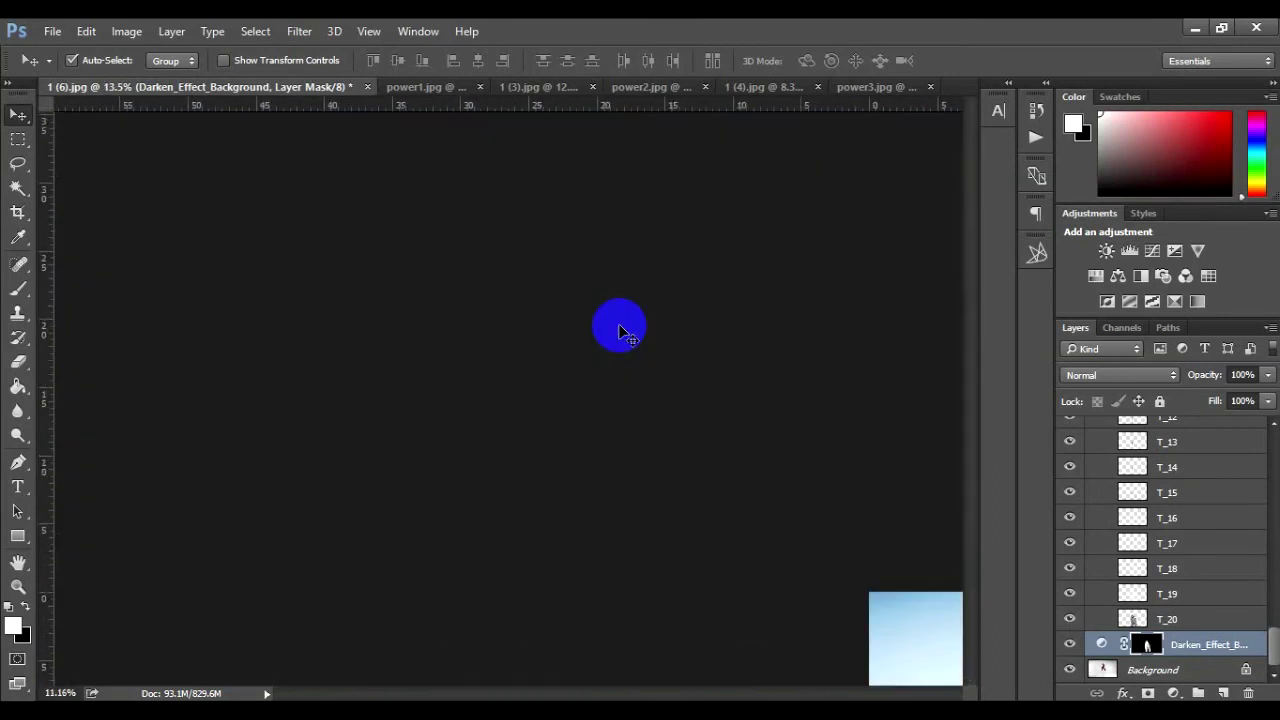